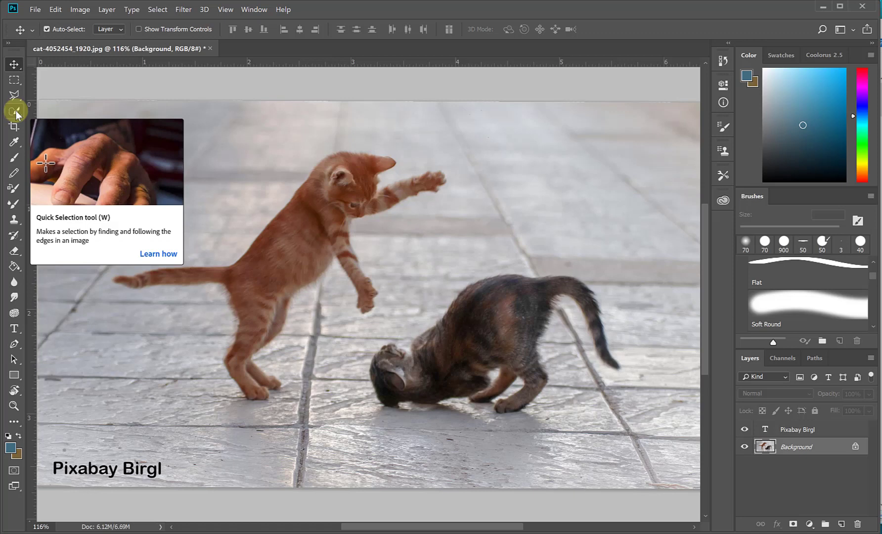
Step: Duplicate the Background layer and select the whole orange kitten on the copy with the Quick Selection tool
{"action": "left_click", "coordinate": [15, 110]}
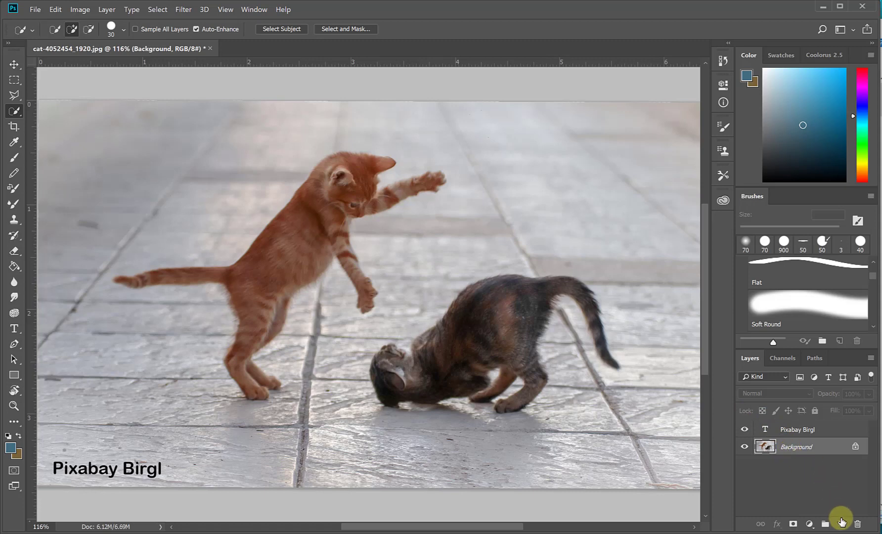
{"action": "left_click_drag", "start_coordinate": [815, 448], "coordinate": [840, 523]}
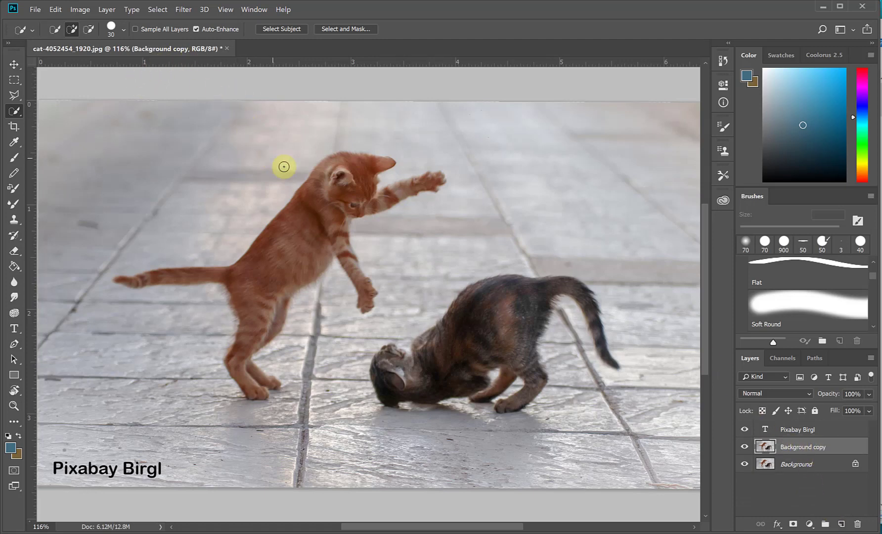
{"action": "mouse_move", "coordinate": [304, 204]}
{"action": "left_mouse_down"}
{"action": "mouse_move", "coordinate": [321, 206]}
{"action": "mouse_move", "coordinate": [331, 189]}
{"action": "mouse_move", "coordinate": [372, 201]}
{"action": "mouse_move", "coordinate": [431, 185]}
{"action": "left_mouse_up"}
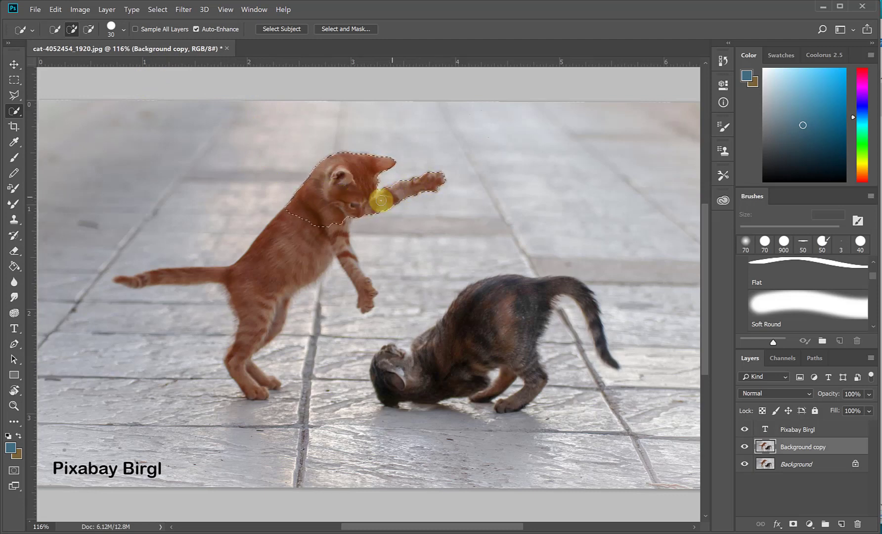
{"action": "left_click_drag", "start_coordinate": [343, 244], "coordinate": [352, 265]}
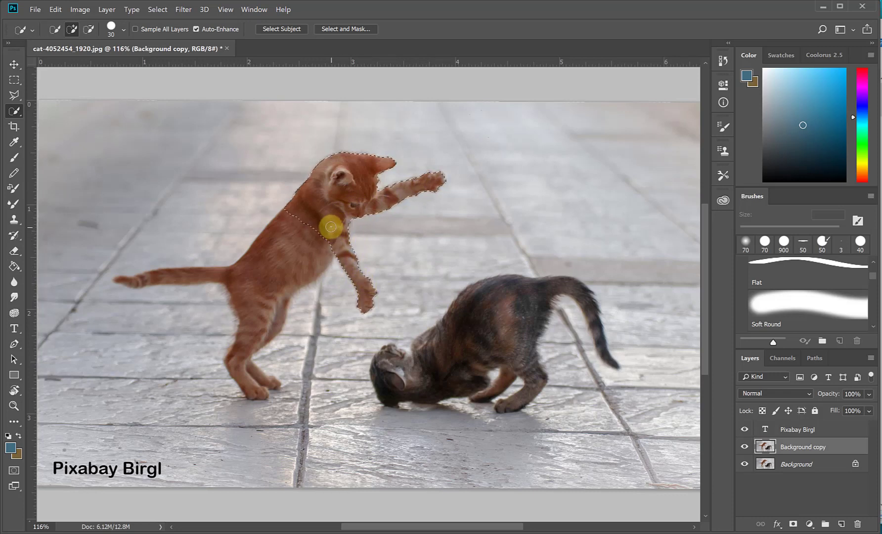
{"action": "mouse_move", "coordinate": [322, 246]}
{"action": "left_mouse_down"}
{"action": "mouse_move", "coordinate": [273, 289]}
{"action": "mouse_move", "coordinate": [240, 353]}
{"action": "mouse_move", "coordinate": [242, 369]}
{"action": "mouse_move", "coordinate": [231, 274]}
{"action": "mouse_move", "coordinate": [136, 281]}
{"action": "left_mouse_up"}
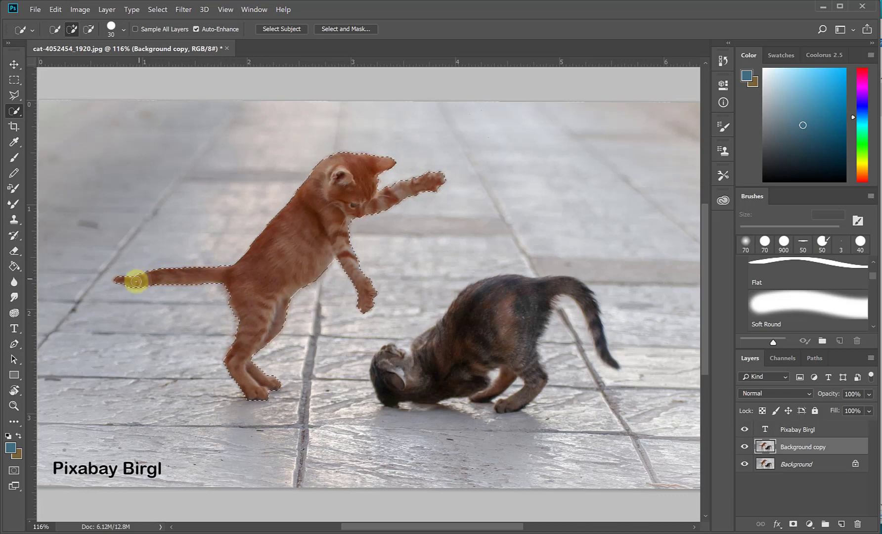
Step: Open the kitten selection in Select and Mask and switch the view mode to Overlay
{"action": "left_click", "coordinate": [347, 29]}
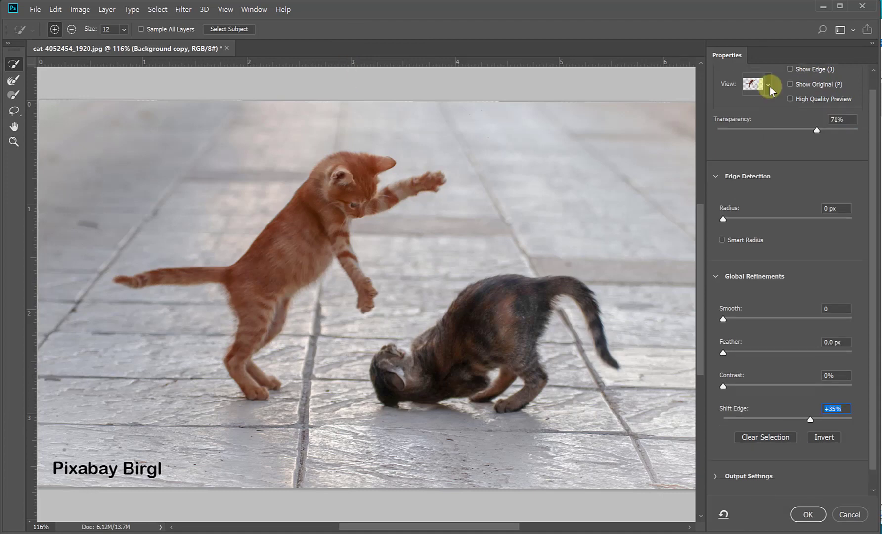
{"action": "left_click", "coordinate": [769, 86]}
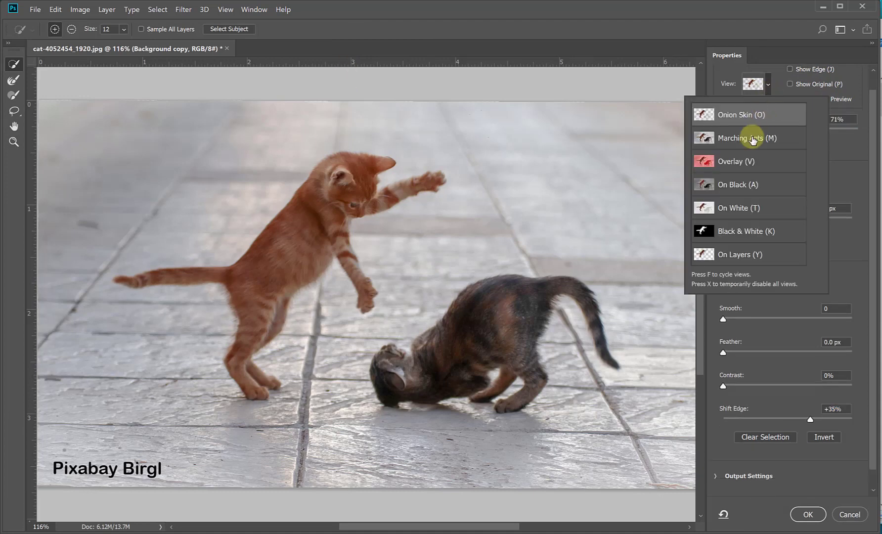
{"action": "left_click", "coordinate": [742, 159]}
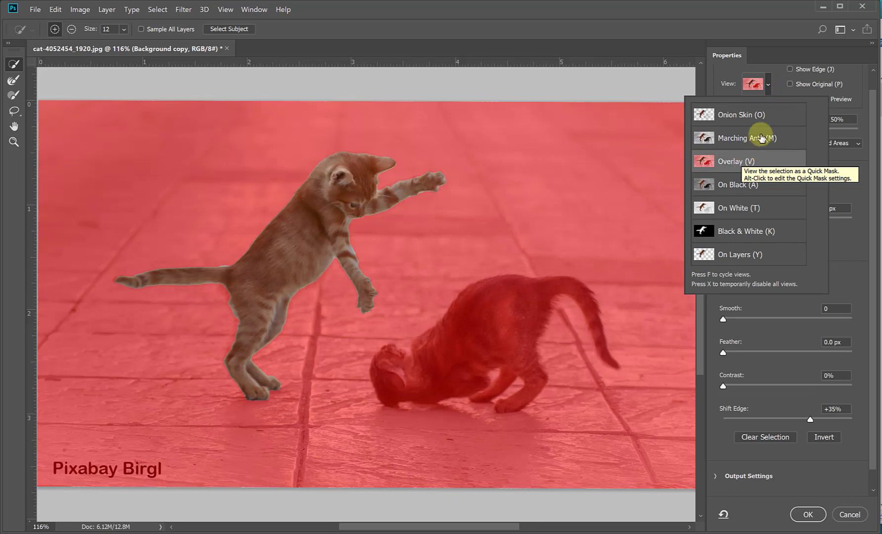
{"action": "left_click", "coordinate": [776, 78]}
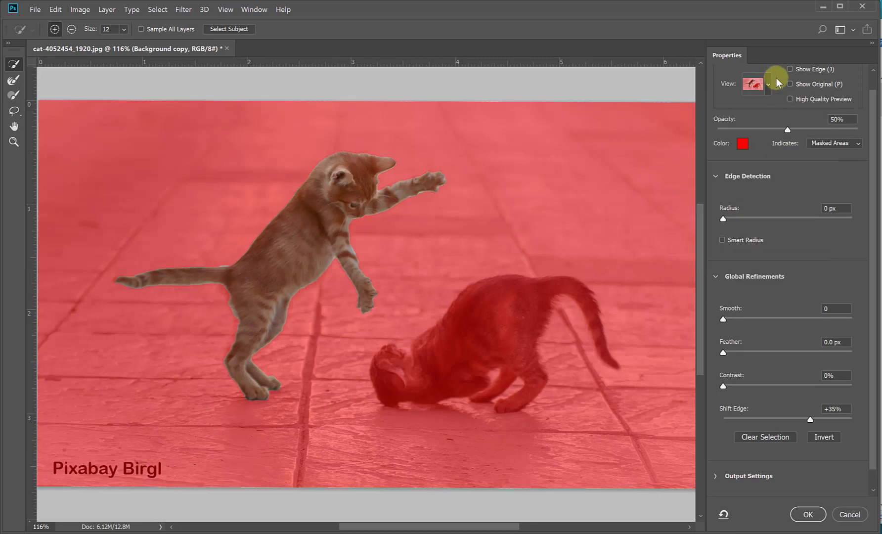
Step: Subtract the stray background sliver above the base of the orange kitten's tail from the selection
{"action": "key", "text": "ctrl+plus"}
{"action": "key", "text": "ctrl+plus"}
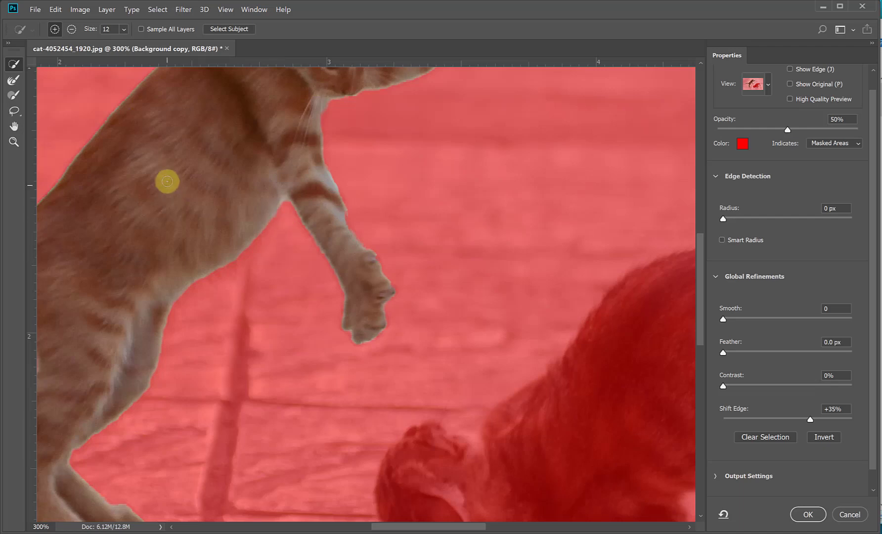
{"action": "left_click_drag", "start_coordinate": [191, 184], "coordinate": [509, 218]}
{"action": "left_click_drag", "start_coordinate": [296, 286], "coordinate": [336, 264]}
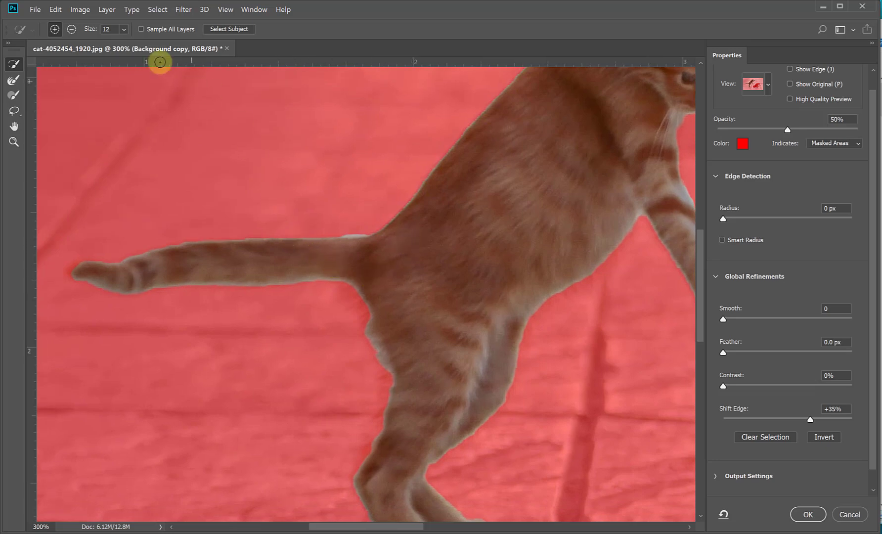
{"action": "left_click", "coordinate": [71, 30]}
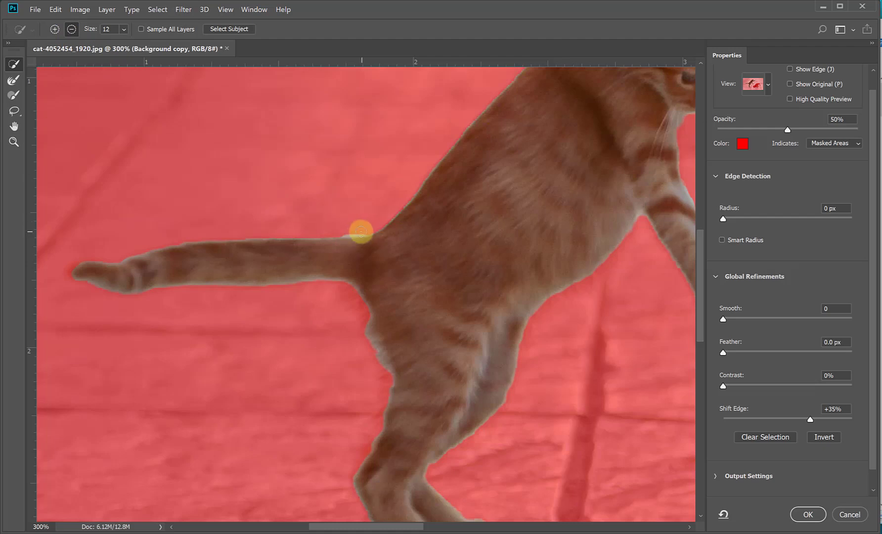
{"action": "left_click", "coordinate": [369, 237]}
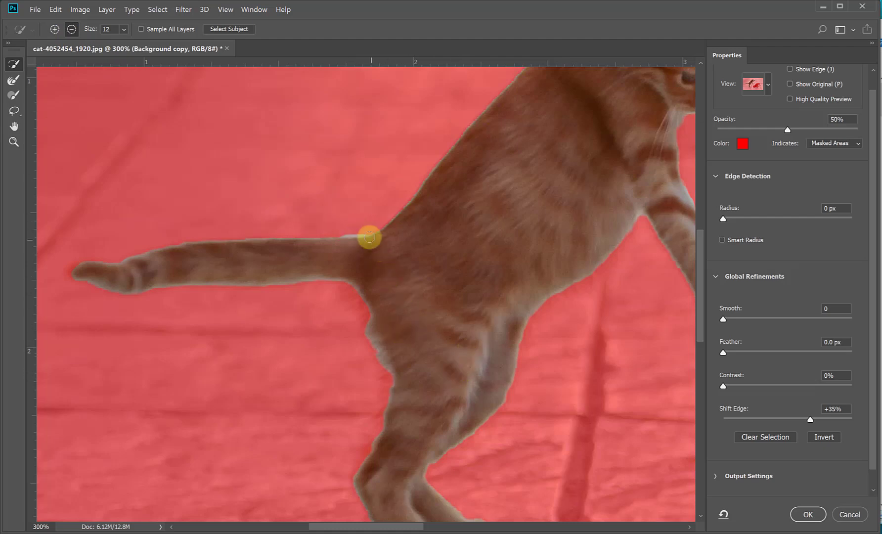
{"action": "left_click_drag", "start_coordinate": [360, 232], "coordinate": [351, 231]}
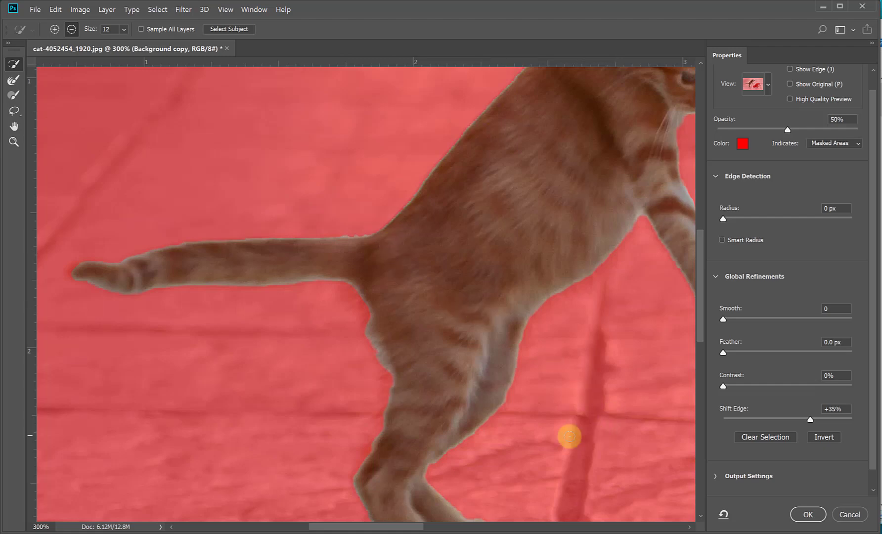
Step: Set the edge detection radius to 2 px and apply the refined kitten selection
{"action": "left_click_drag", "start_coordinate": [527, 423], "coordinate": [273, 420]}
{"action": "left_click_drag", "start_coordinate": [435, 240], "coordinate": [535, 297]}
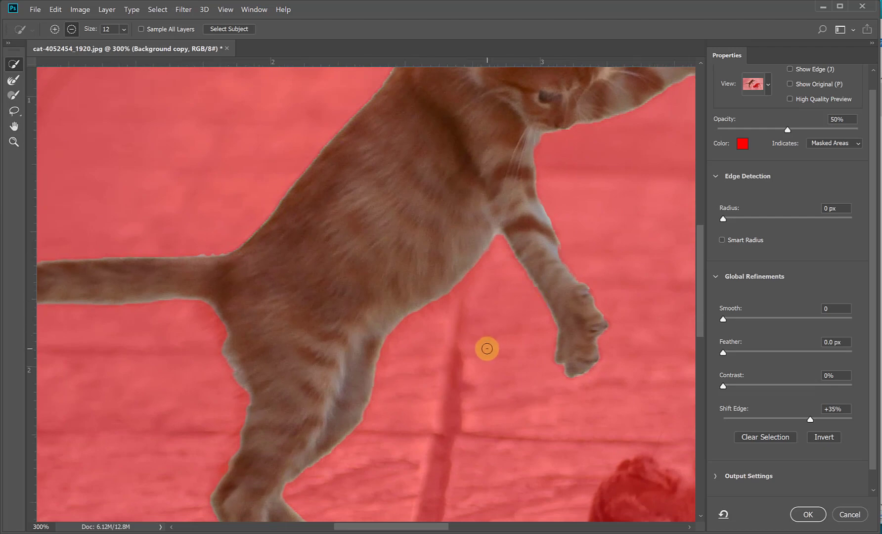
{"action": "key", "text": "ctrl+minus"}
{"action": "key", "text": "ctrl+minus"}
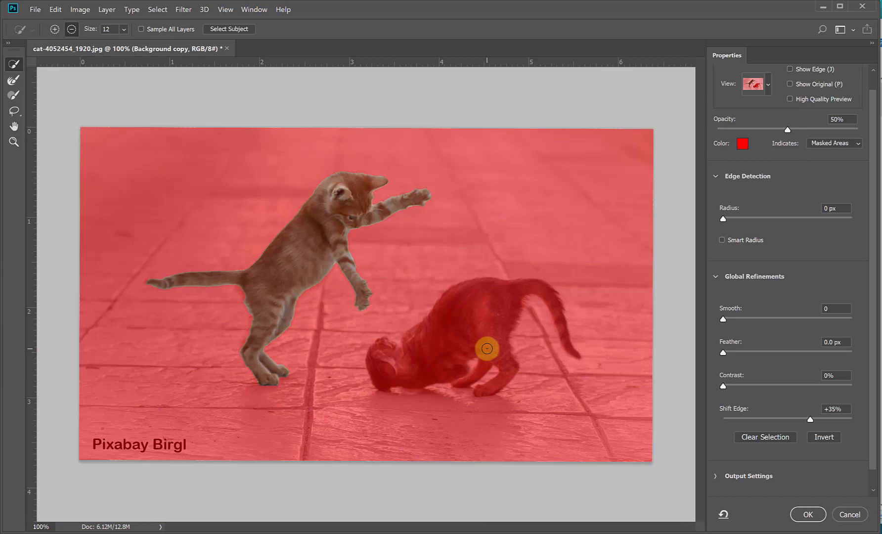
{"action": "left_click_drag", "start_coordinate": [723, 218], "coordinate": [729, 219]}
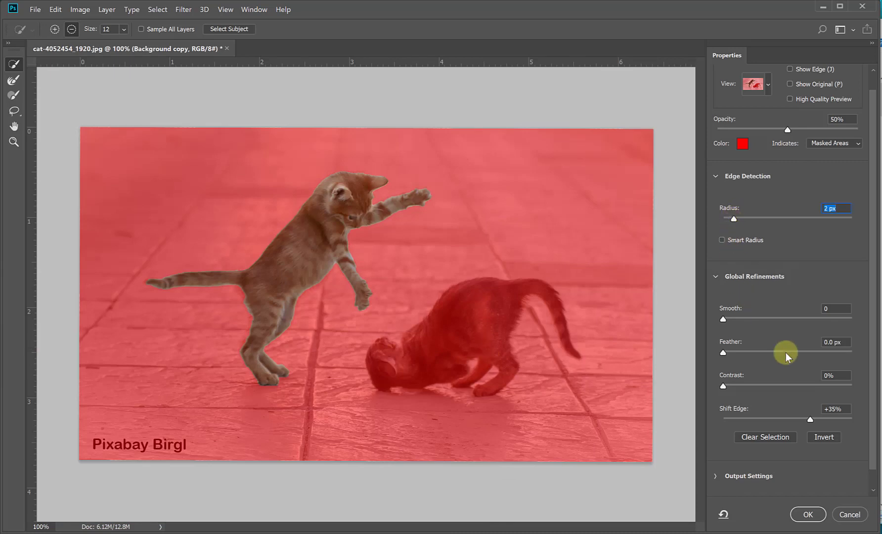
{"action": "left_click", "coordinate": [808, 517]}
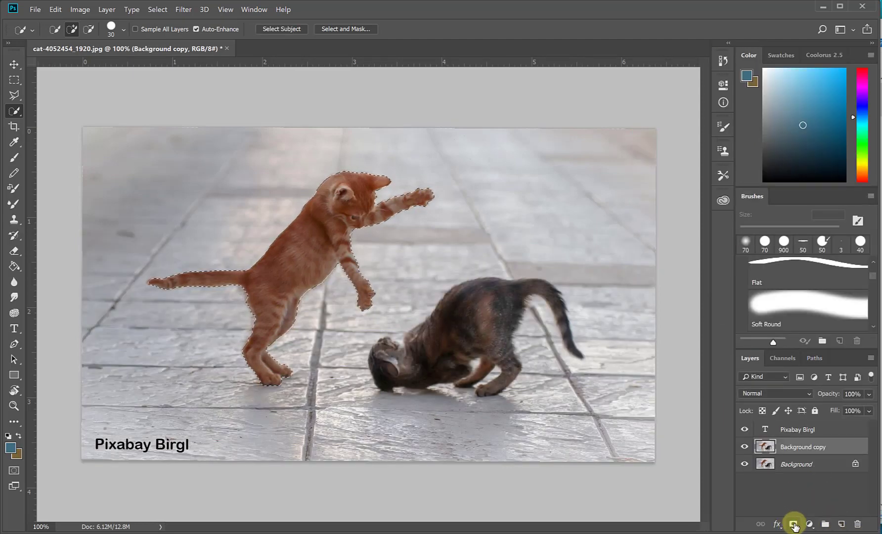
Step: Add a layer mask from the kitten selection to Background copy, and toggle the Background layer's visibility off and on
{"action": "left_click", "coordinate": [793, 524]}
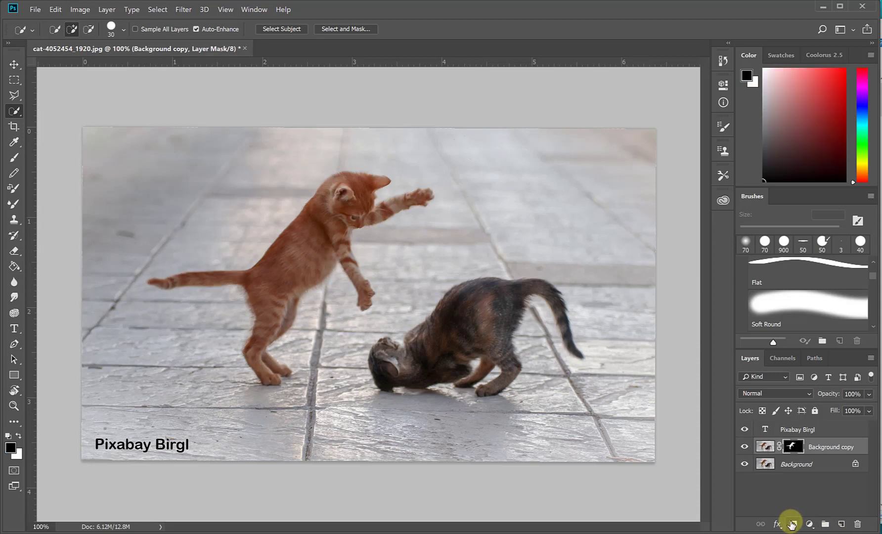
{"action": "left_click", "coordinate": [745, 464]}
{"action": "left_click", "coordinate": [745, 464]}
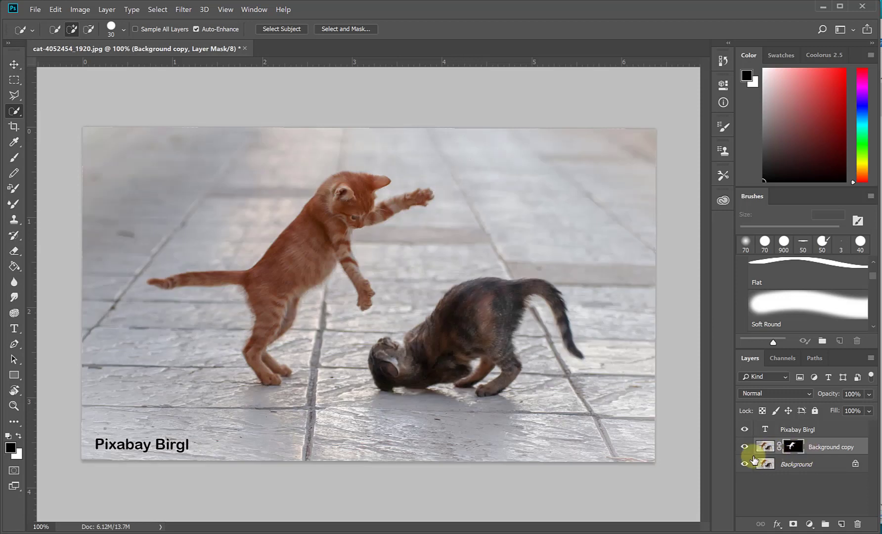
Step: Duplicate the masked Background copy layer with its image thumbnail active
{"action": "left_click", "coordinate": [830, 447]}
{"action": "key", "text": "b"}
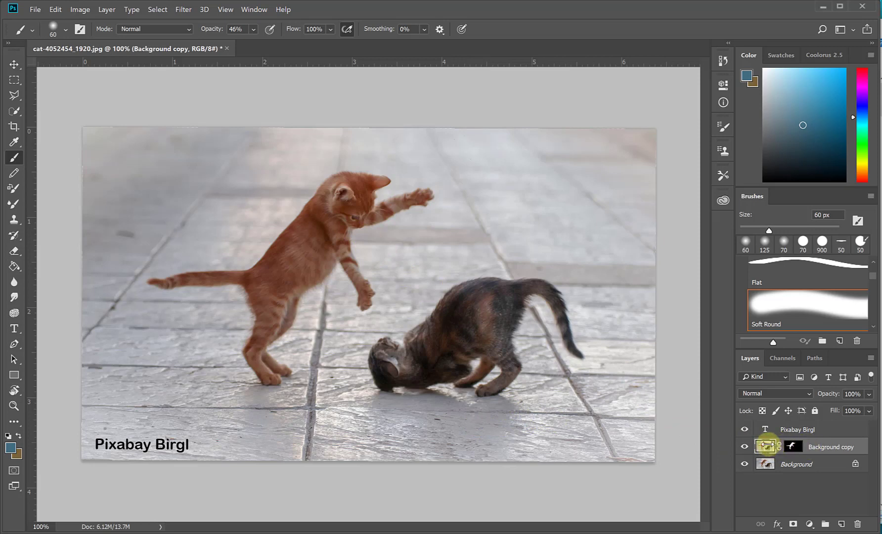
{"action": "left_click_drag", "start_coordinate": [765, 446], "coordinate": [840, 524]}
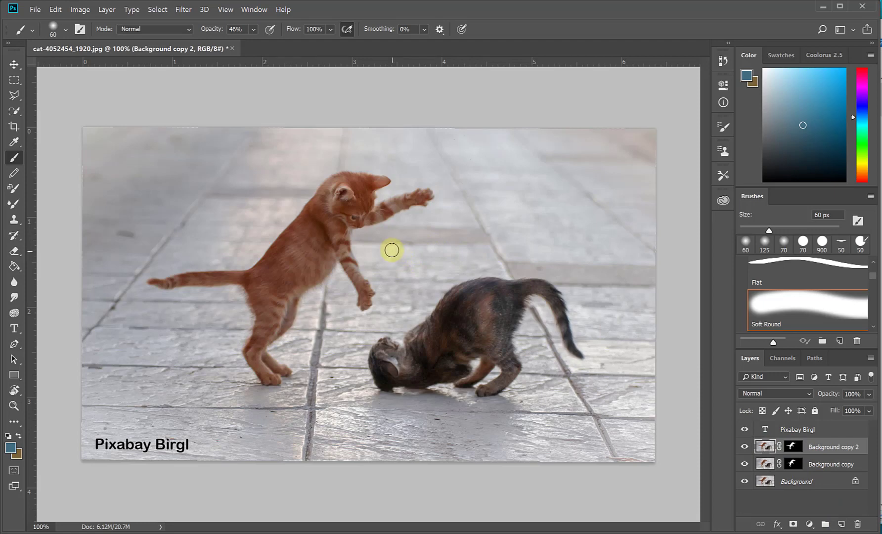
Step: Transform the duplicated kitten to about 110% width and 113% height, rotated about -1.1°, keeping its hind feet over the original's
{"action": "key", "text": "ctrl+t"}
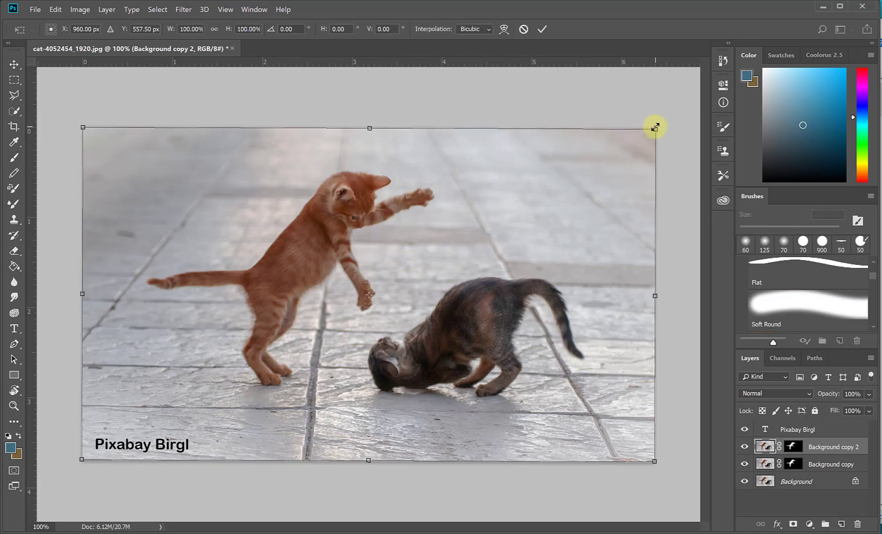
{"action": "left_click_drag", "start_coordinate": [655, 127], "coordinate": [703, 74]}
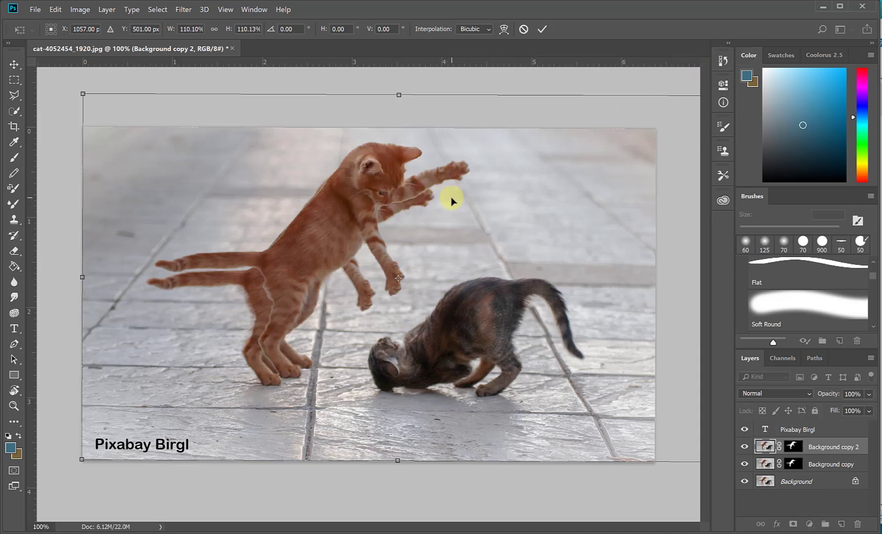
{"action": "left_click_drag", "start_coordinate": [450, 200], "coordinate": [431, 210]}
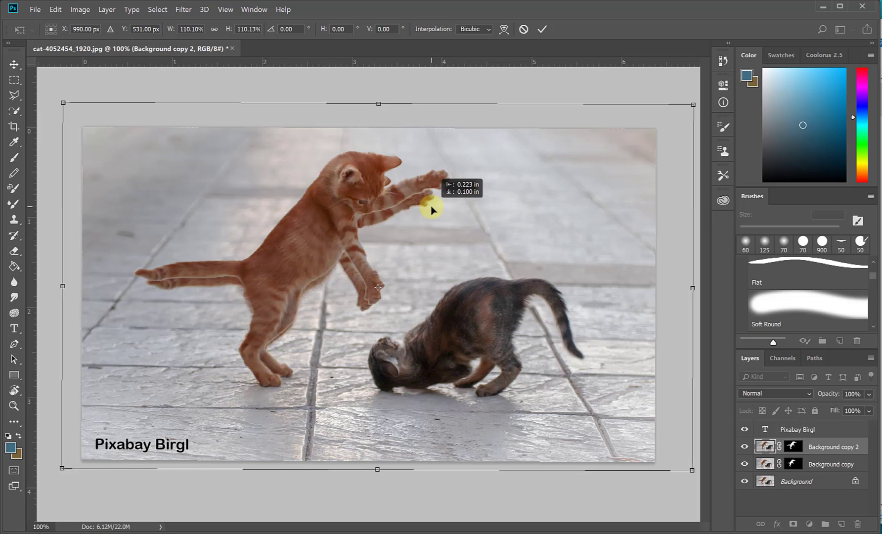
{"action": "mouse_move", "coordinate": [381, 107]}
{"action": "left_mouse_down"}
{"action": "mouse_move", "coordinate": [379, 85]}
{"action": "mouse_move", "coordinate": [378, 96]}
{"action": "left_mouse_up"}
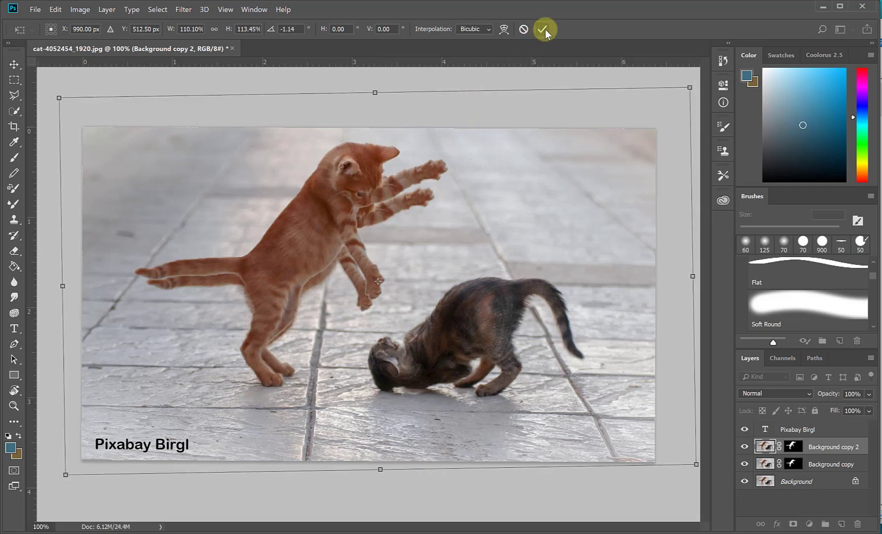
{"action": "left_click", "coordinate": [545, 29]}
{"action": "key", "text": "b"}
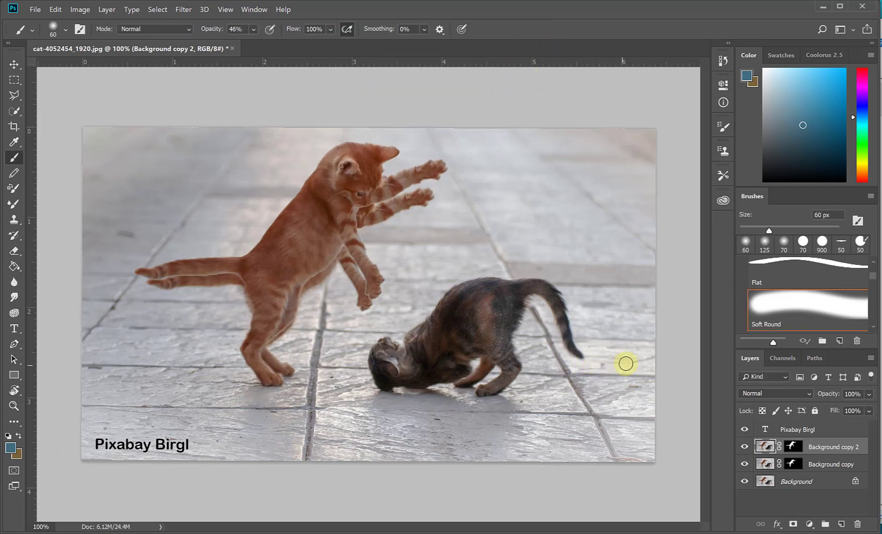
Step: Duplicate Background copy 2 and transform the new kitten to about 107.7% scale, rotated -3.95°, with its hind feet over the original's
{"action": "left_click_drag", "start_coordinate": [813, 447], "coordinate": [841, 524]}
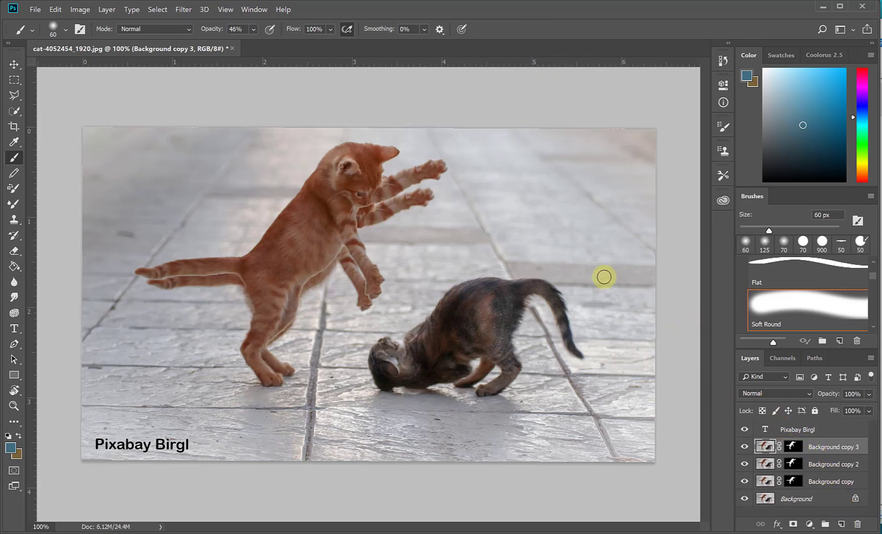
{"action": "key", "text": "ctrl+t"}
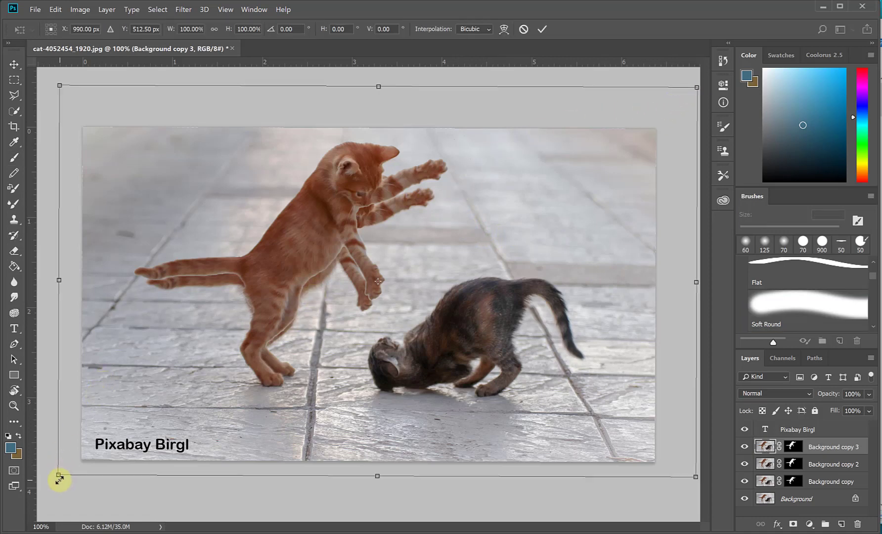
{"action": "left_click_drag", "start_coordinate": [58, 477], "coordinate": [14, 515]}
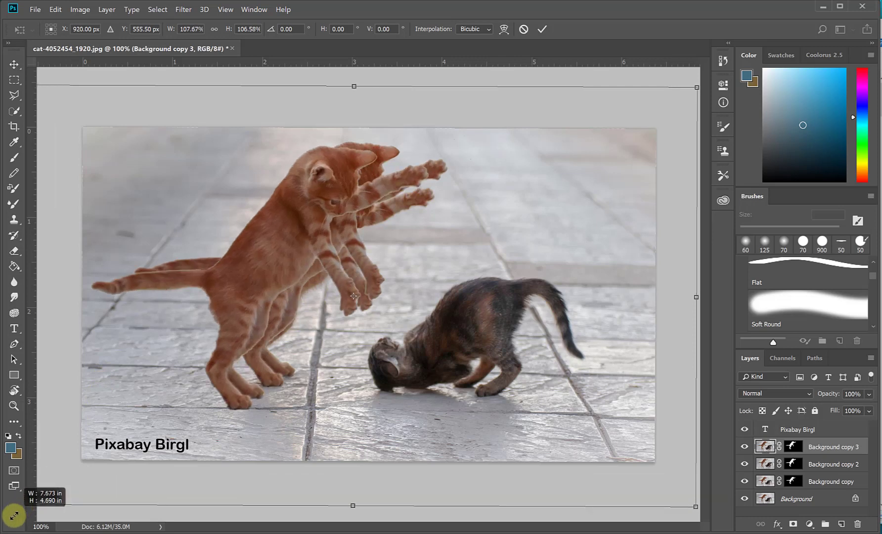
{"action": "left_click_drag", "start_coordinate": [263, 364], "coordinate": [294, 345]}
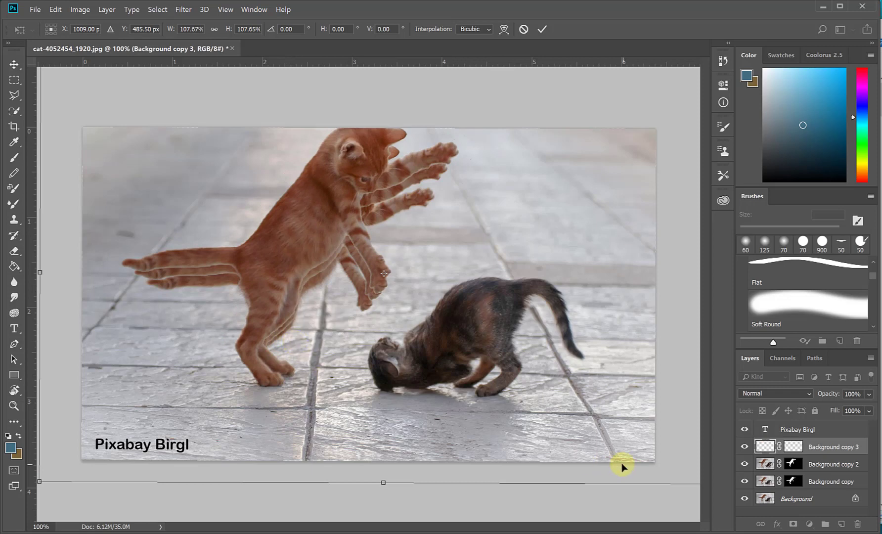
{"action": "left_click_drag", "start_coordinate": [71, 499], "coordinate": [101, 508]}
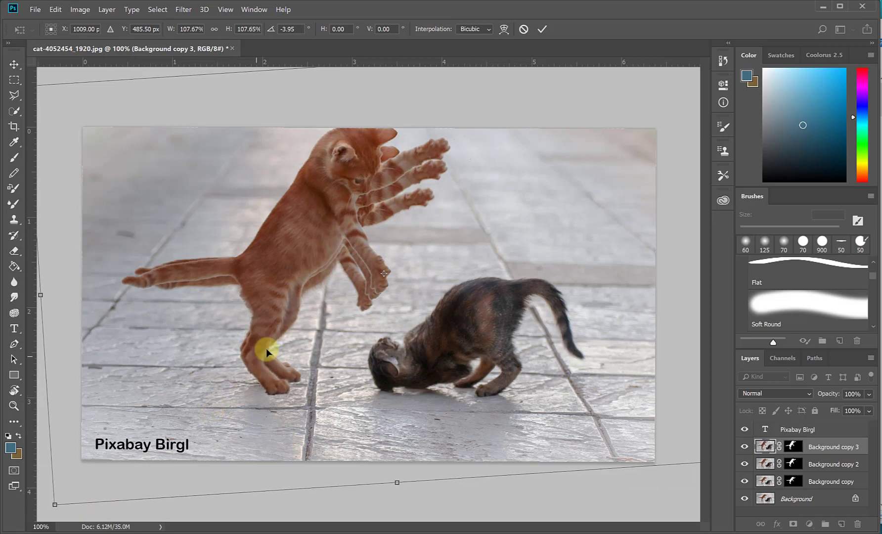
{"action": "left_click_drag", "start_coordinate": [266, 348], "coordinate": [275, 327]}
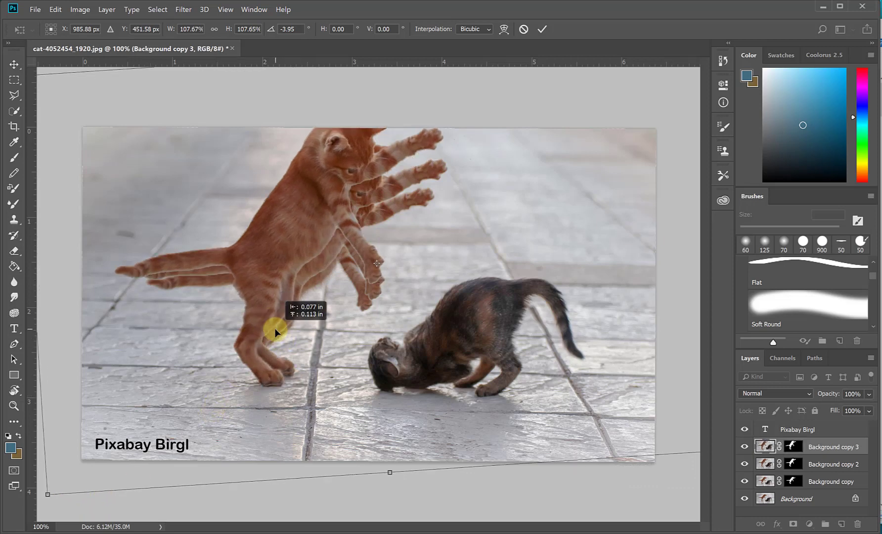
{"action": "mouse_move", "coordinate": [275, 327]}
{"action": "left_mouse_down"}
{"action": "mouse_move", "coordinate": [267, 333]}
{"action": "mouse_move", "coordinate": [270, 325]}
{"action": "mouse_move", "coordinate": [276, 338]}
{"action": "left_mouse_up"}
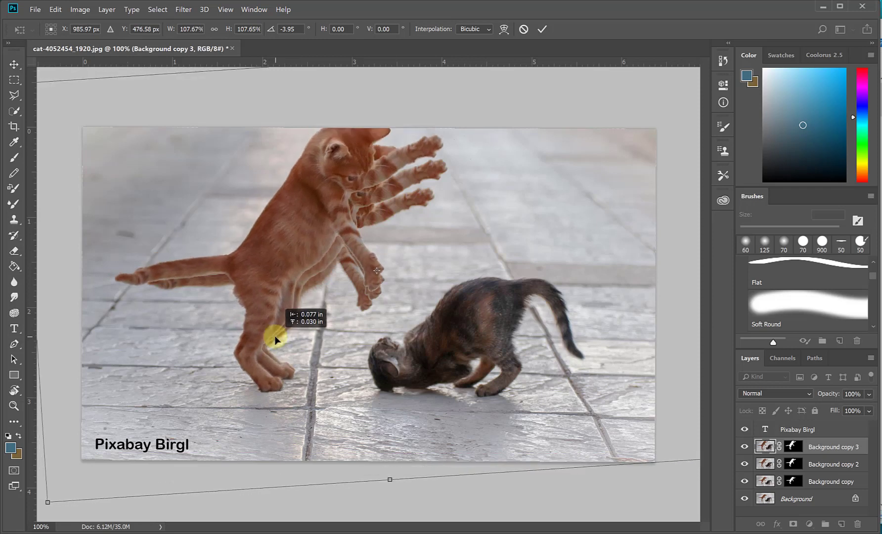
{"action": "left_click", "coordinate": [545, 27]}
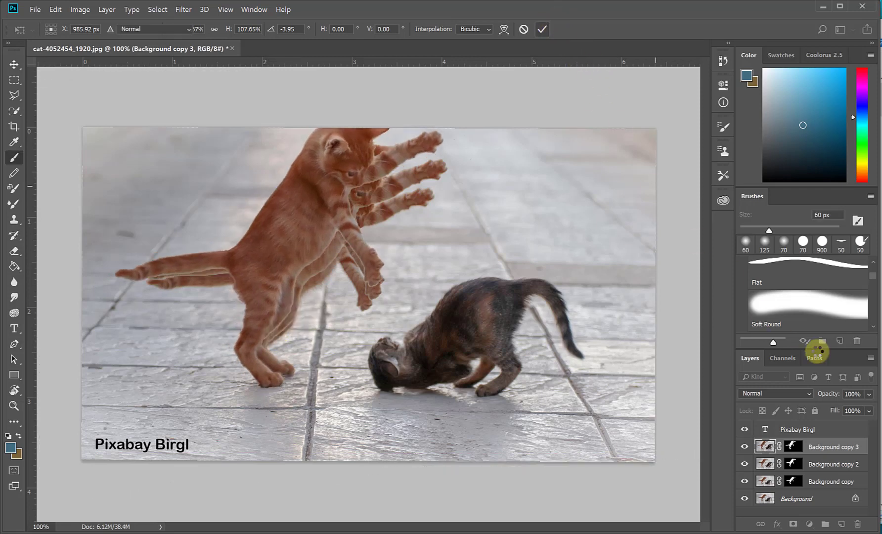
Step: Lower the opacity of Background copy 3 to 28% and of Background copy 2 to 30%
{"action": "left_click", "coordinate": [868, 395]}
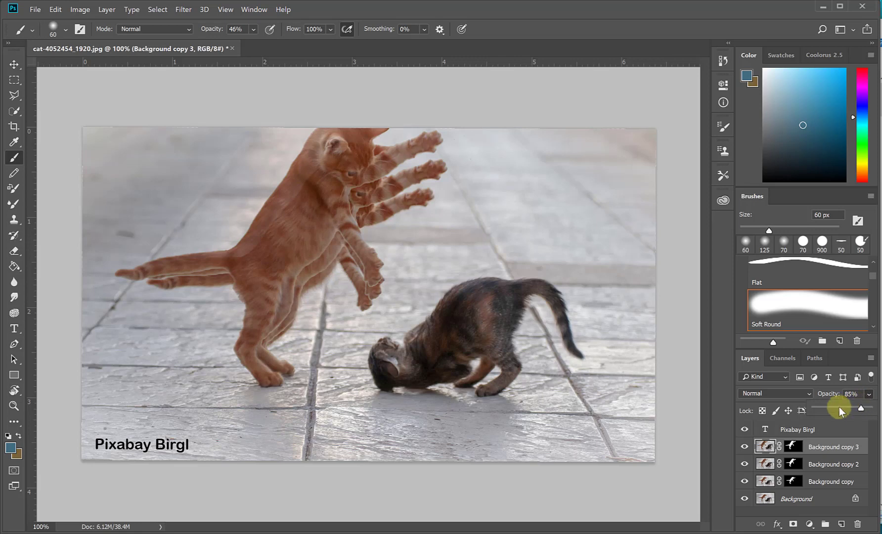
{"action": "left_click", "coordinate": [821, 409]}
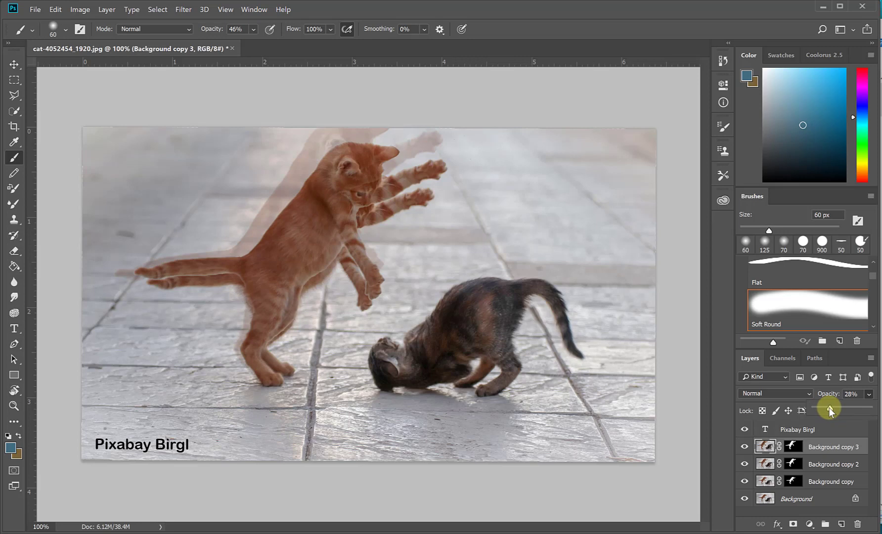
{"action": "left_click", "coordinate": [809, 460]}
{"action": "left_click", "coordinate": [809, 459]}
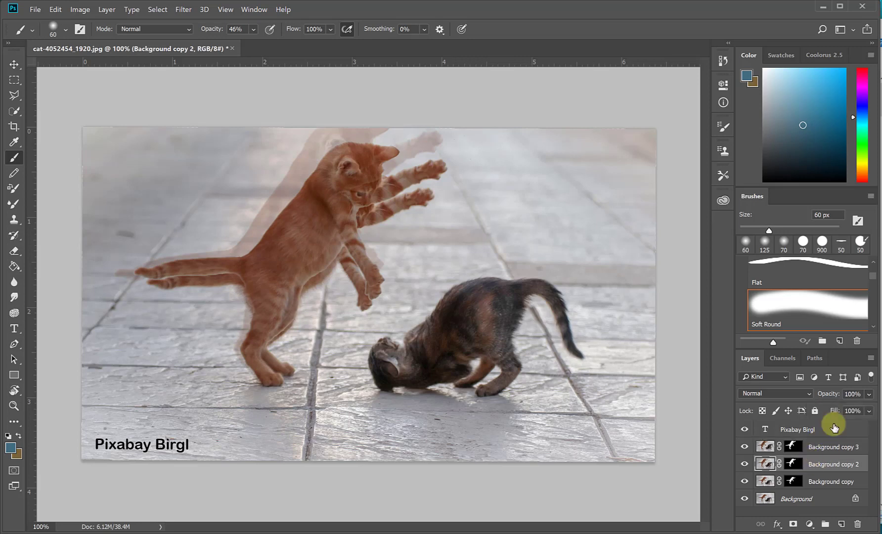
{"action": "left_click", "coordinate": [866, 394]}
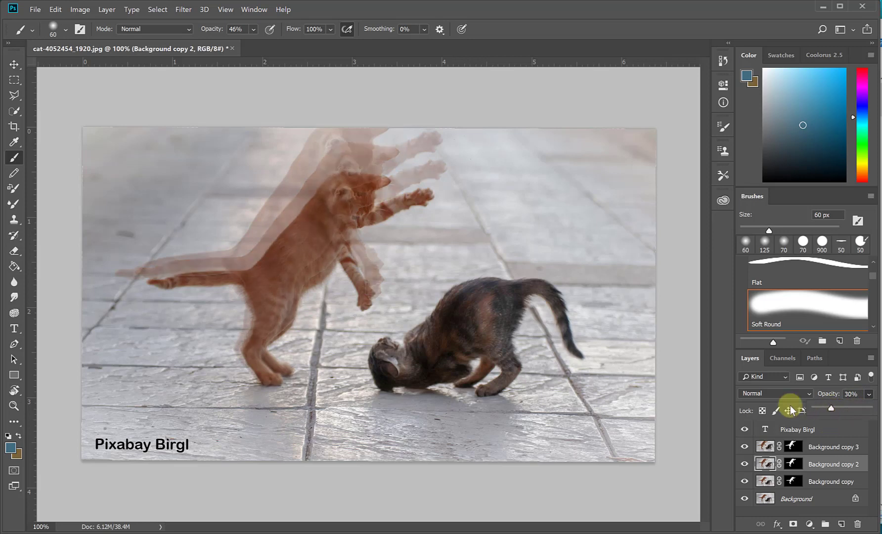
Step: Apply a Motion Blur to the Background copy 3 image with an angle of -39° and a distance of 134 pixels
{"action": "left_click", "coordinate": [823, 448]}
{"action": "left_click", "coordinate": [822, 448]}
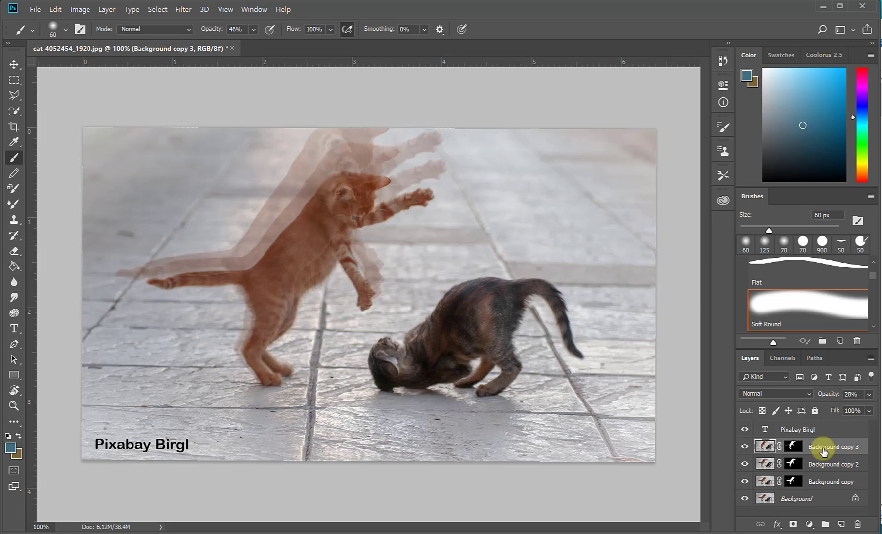
{"action": "left_click", "coordinate": [182, 10]}
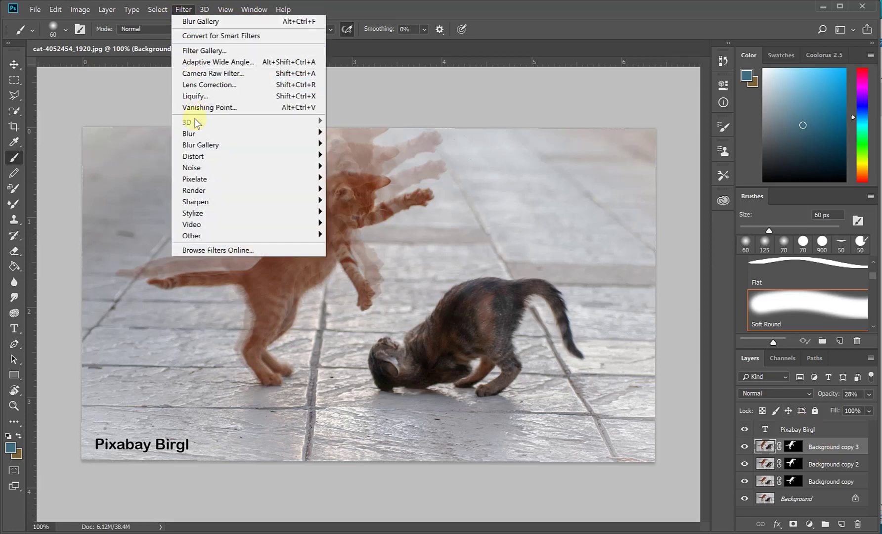
{"action": "mouse_move", "coordinate": [198, 133]}
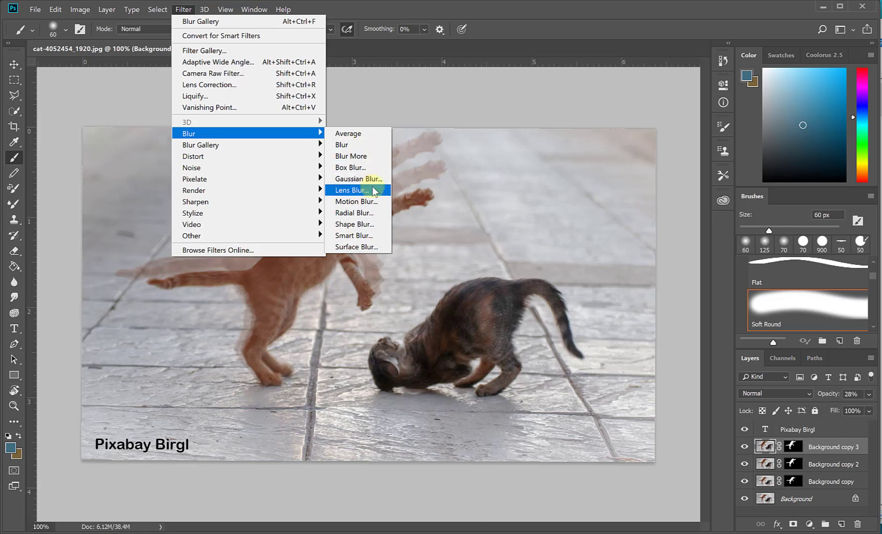
{"action": "left_click", "coordinate": [370, 201]}
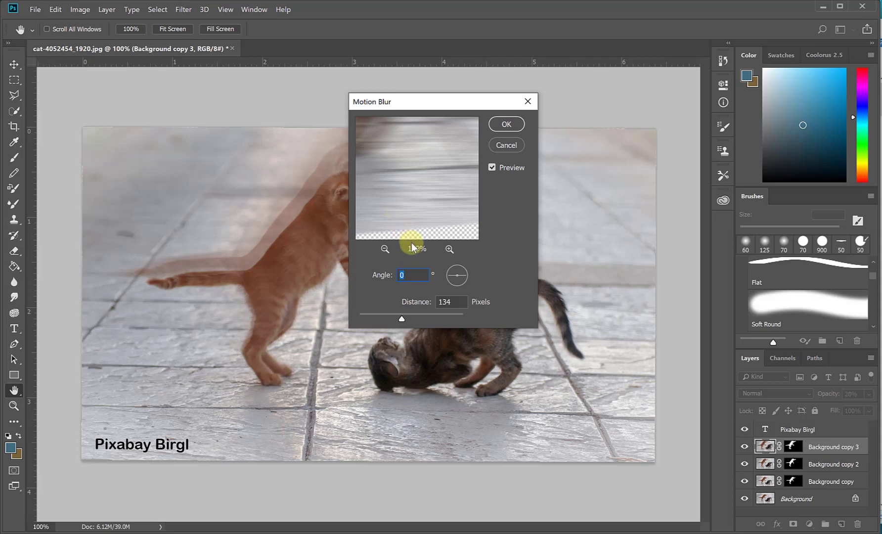
{"action": "left_click_drag", "start_coordinate": [393, 181], "coordinate": [468, 271]}
{"action": "left_click_drag", "start_coordinate": [407, 175], "coordinate": [533, 224]}
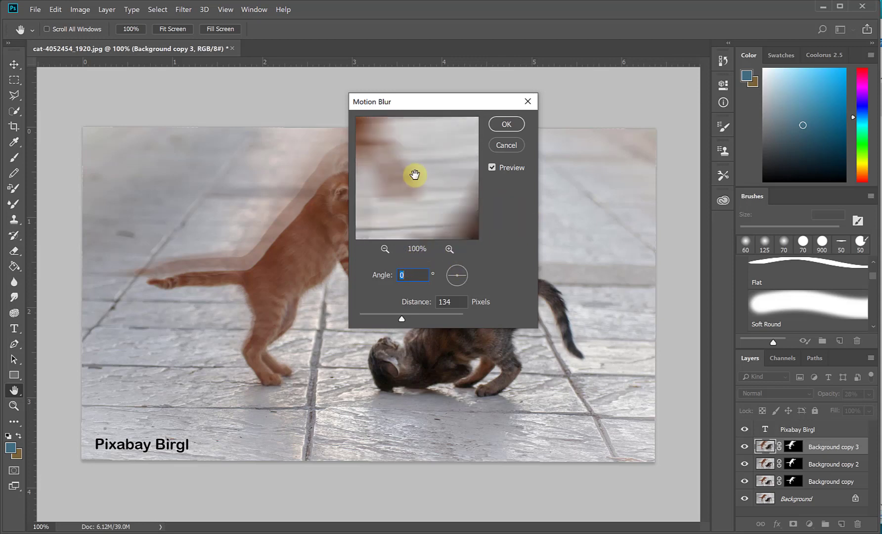
{"action": "left_click_drag", "start_coordinate": [413, 174], "coordinate": [516, 248]}
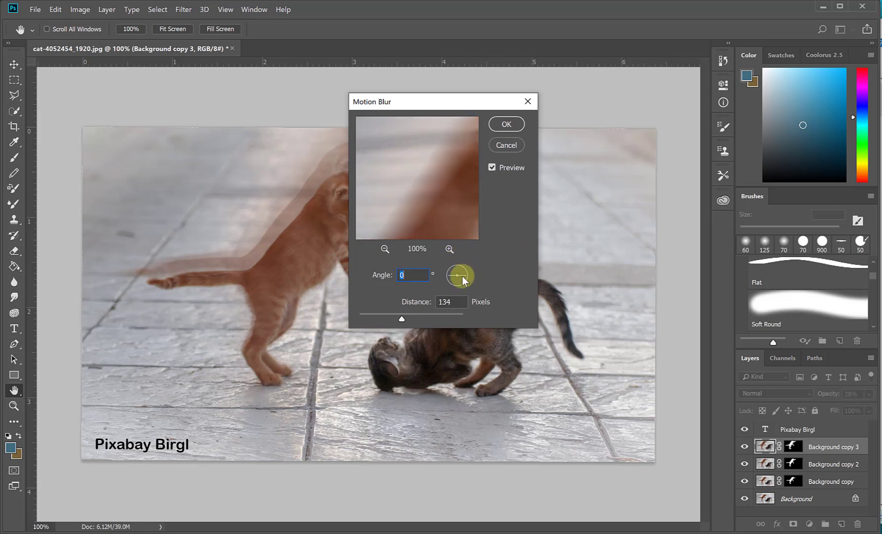
{"action": "left_click_drag", "start_coordinate": [463, 276], "coordinate": [463, 281]}
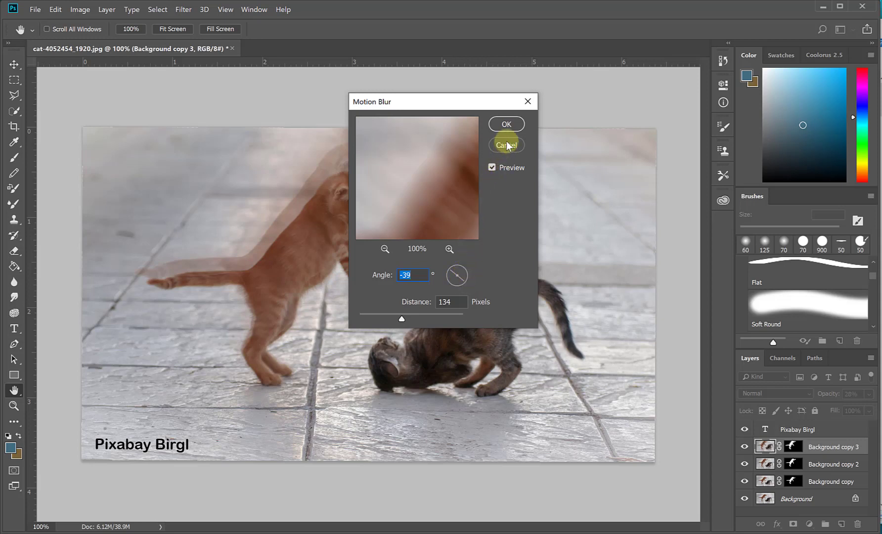
{"action": "left_click", "coordinate": [510, 124]}
{"action": "key", "text": "b"}
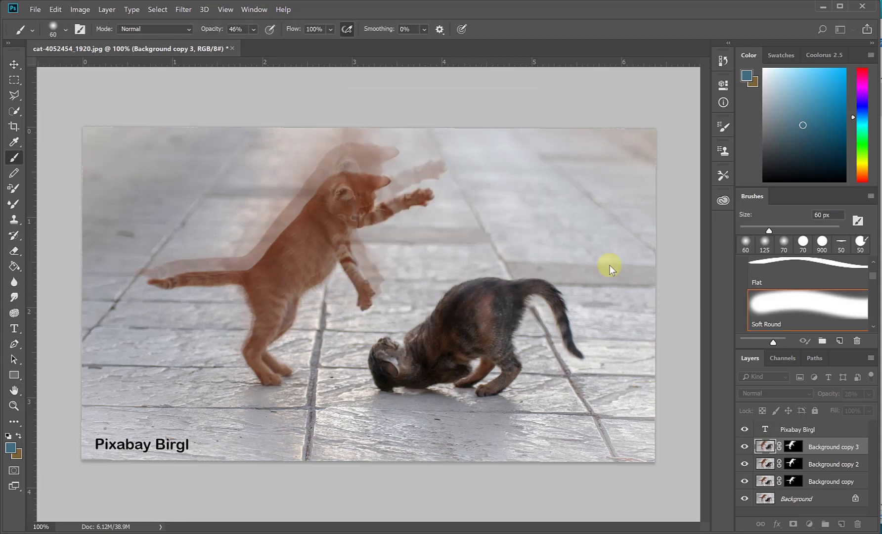
Step: Apply a Motion Blur to the Background copy 2 image with an angle of -39° and a distance of 38 pixels
{"action": "left_click", "coordinate": [822, 469]}
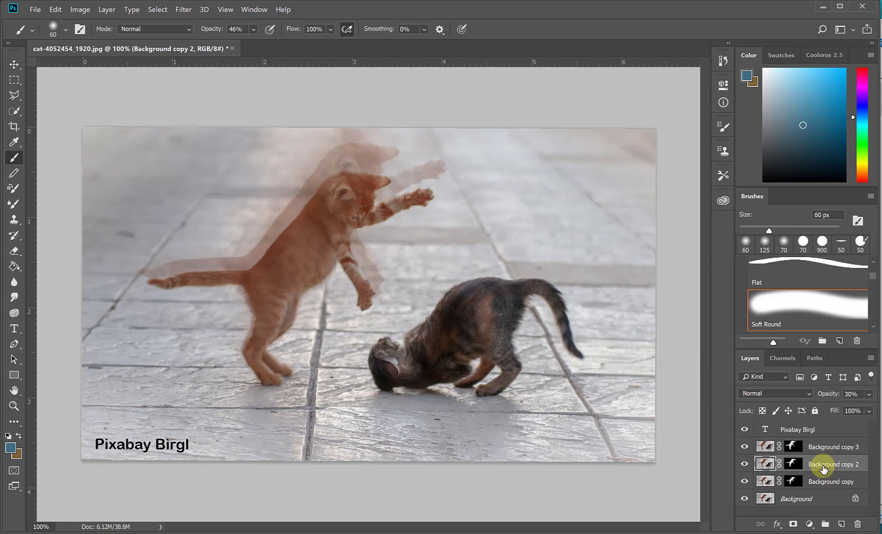
{"action": "left_click", "coordinate": [187, 11]}
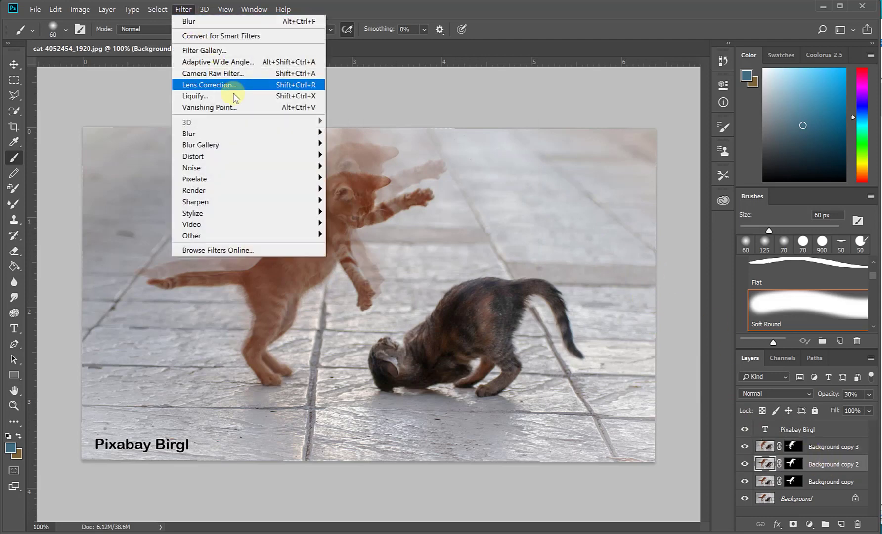
{"action": "mouse_move", "coordinate": [265, 141]}
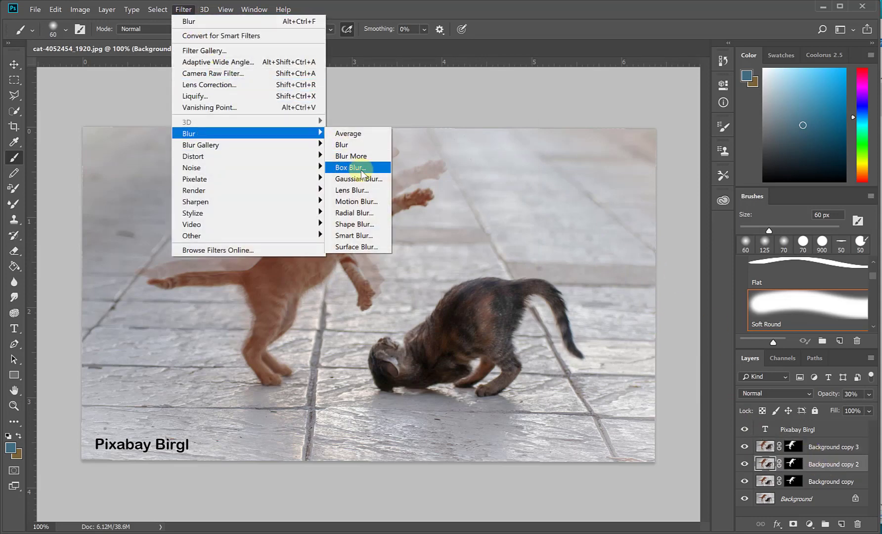
{"action": "left_click", "coordinate": [374, 203]}
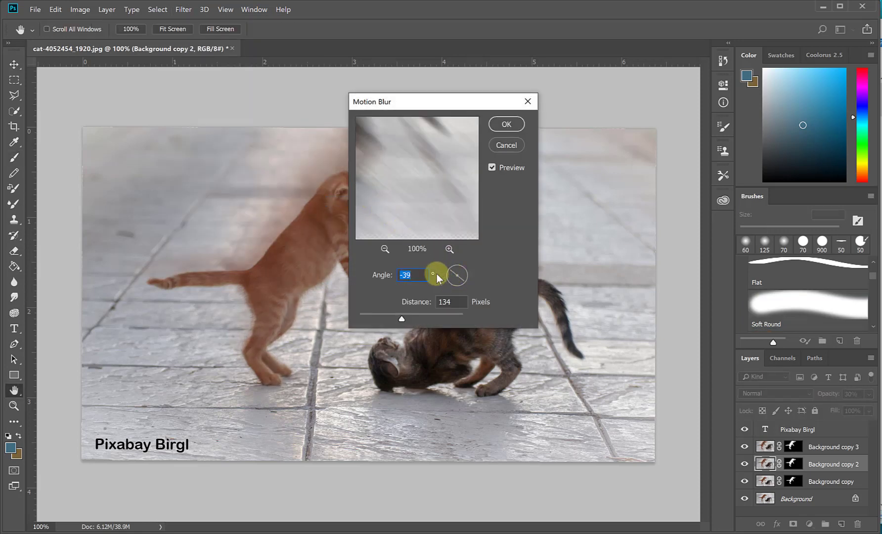
{"action": "left_click_drag", "start_coordinate": [392, 314], "coordinate": [380, 313]}
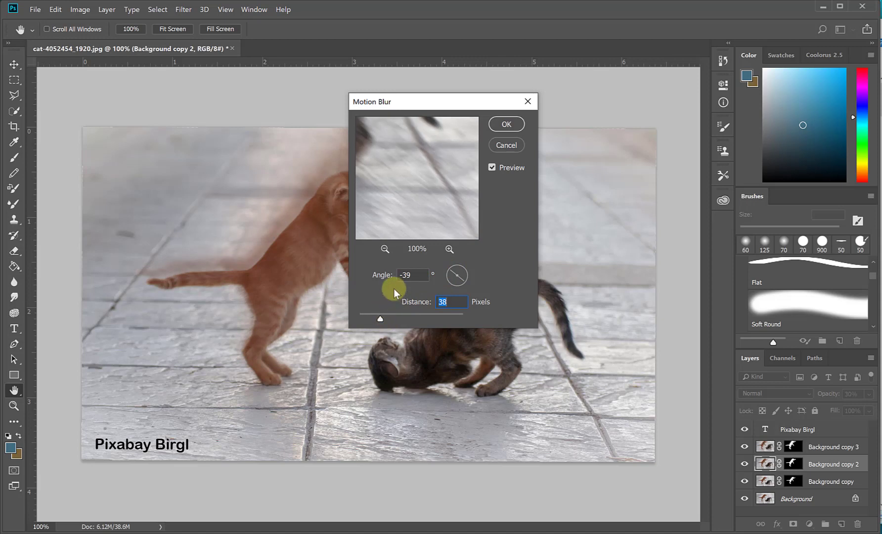
{"action": "left_click", "coordinate": [498, 126]}
{"action": "key", "text": "b"}
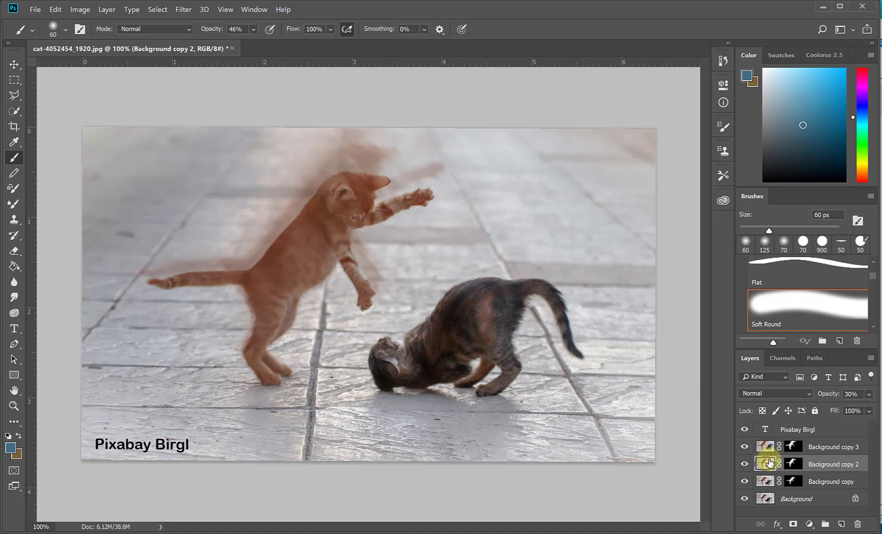
Step: Start a Path Blur on the Background copy layer and set its speed to 19%
{"action": "left_click", "coordinate": [840, 483]}
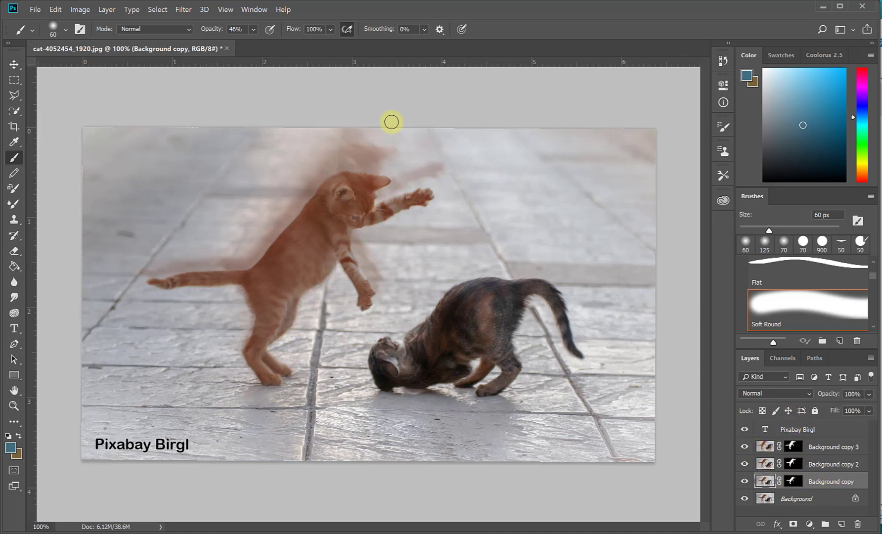
{"action": "left_click", "coordinate": [182, 10]}
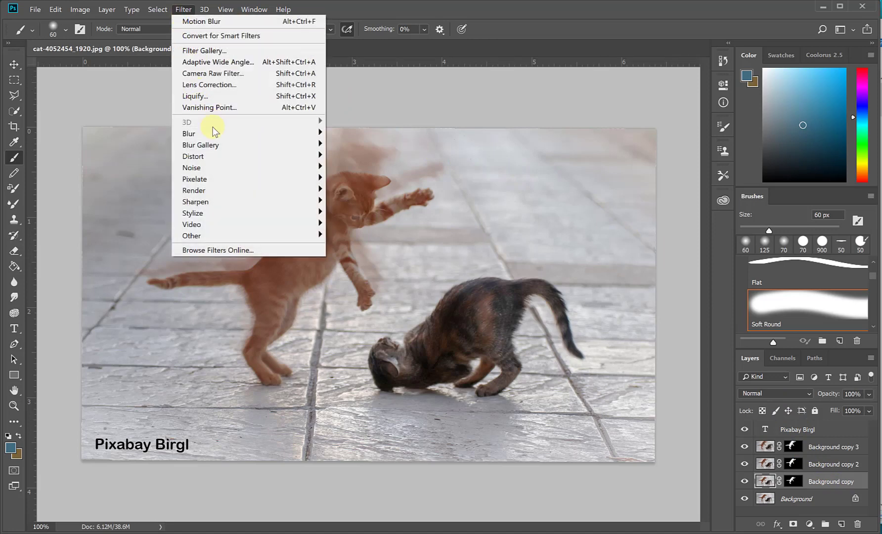
{"action": "mouse_move", "coordinate": [219, 147]}
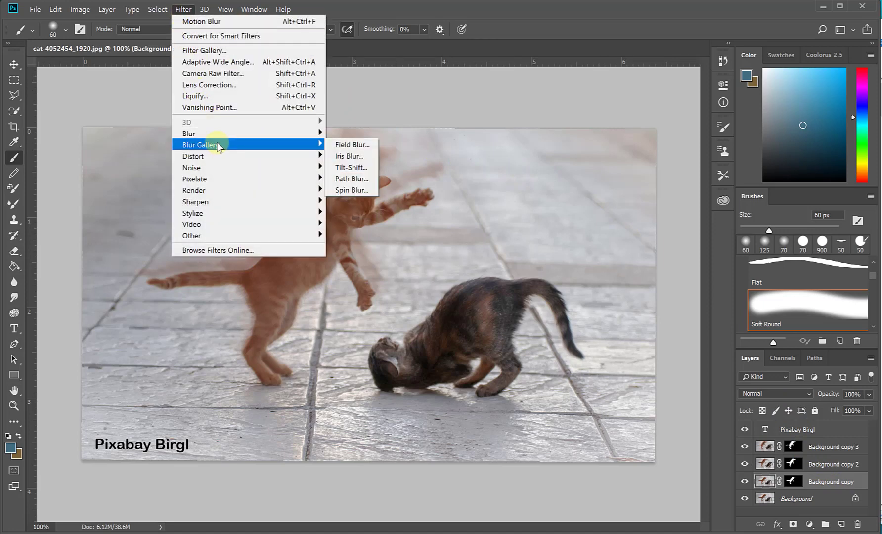
{"action": "left_click", "coordinate": [357, 180]}
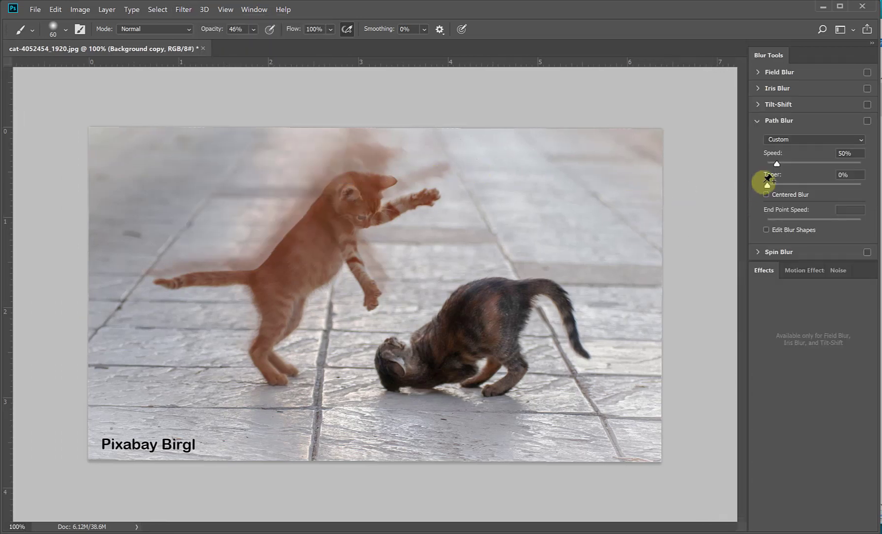
{"action": "left_click", "coordinate": [771, 176]}
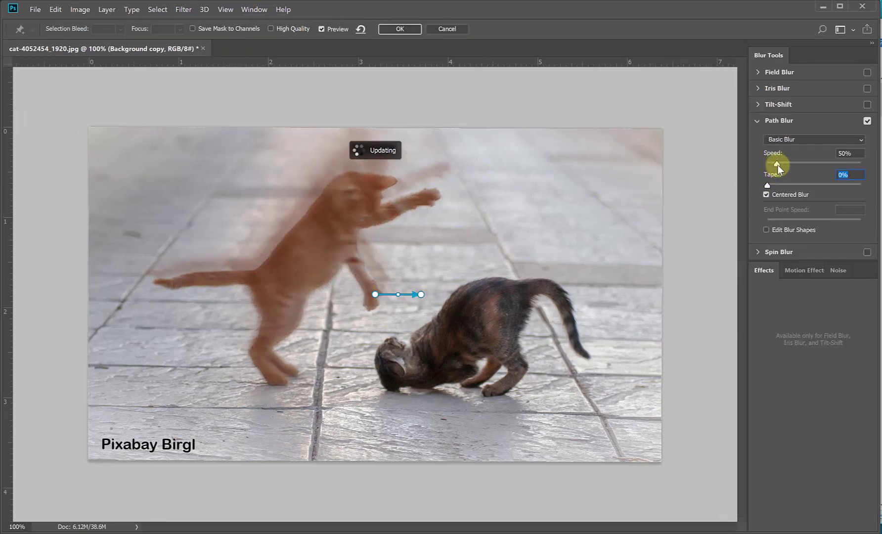
{"action": "left_click_drag", "start_coordinate": [778, 166], "coordinate": [771, 166]}
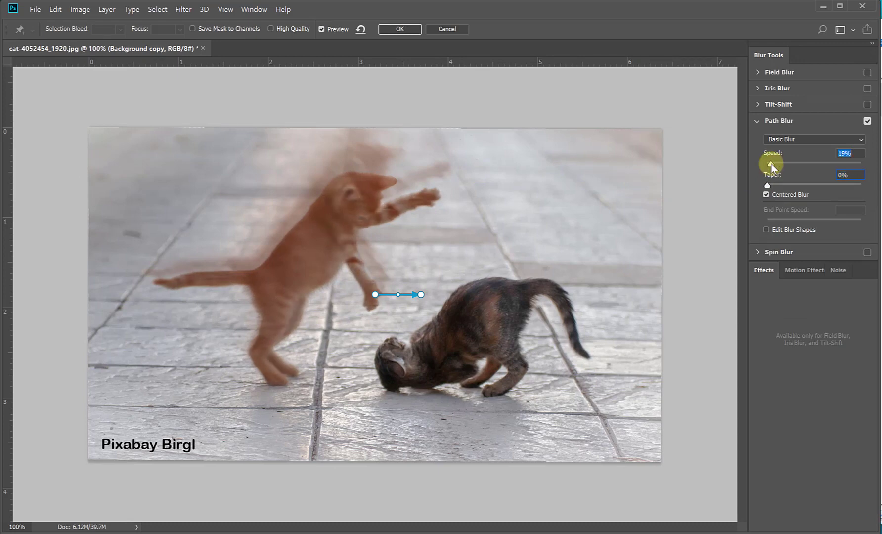
Step: Shape the blur path into an upward arc running from the orange kitten's chest over its back to the blurred pavement behind it
{"action": "left_click_drag", "start_coordinate": [375, 295], "coordinate": [361, 233]}
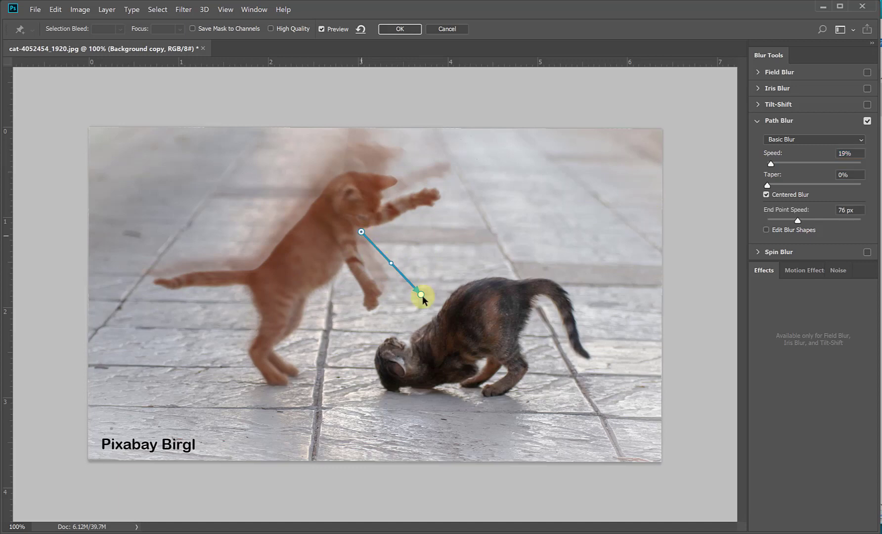
{"action": "left_click_drag", "start_coordinate": [420, 295], "coordinate": [214, 158]}
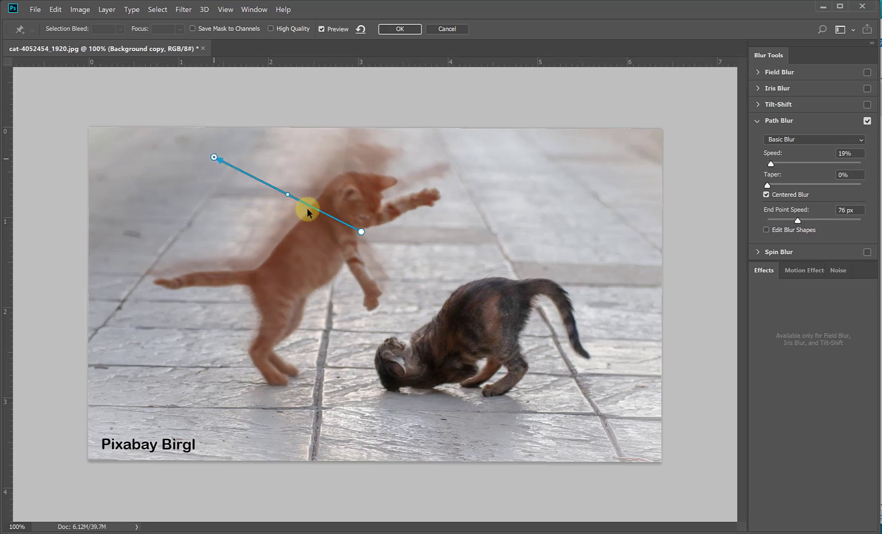
{"action": "left_click", "coordinate": [288, 195]}
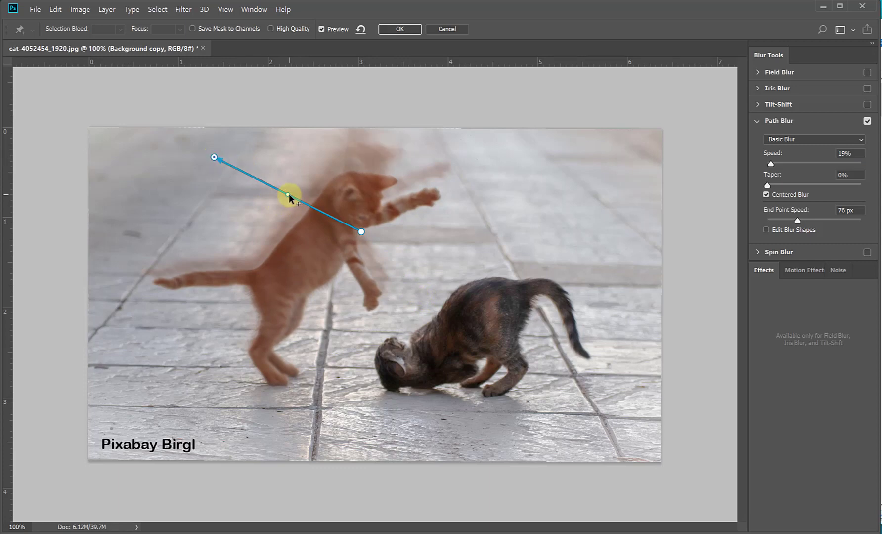
{"action": "left_click_drag", "start_coordinate": [288, 195], "coordinate": [305, 157]}
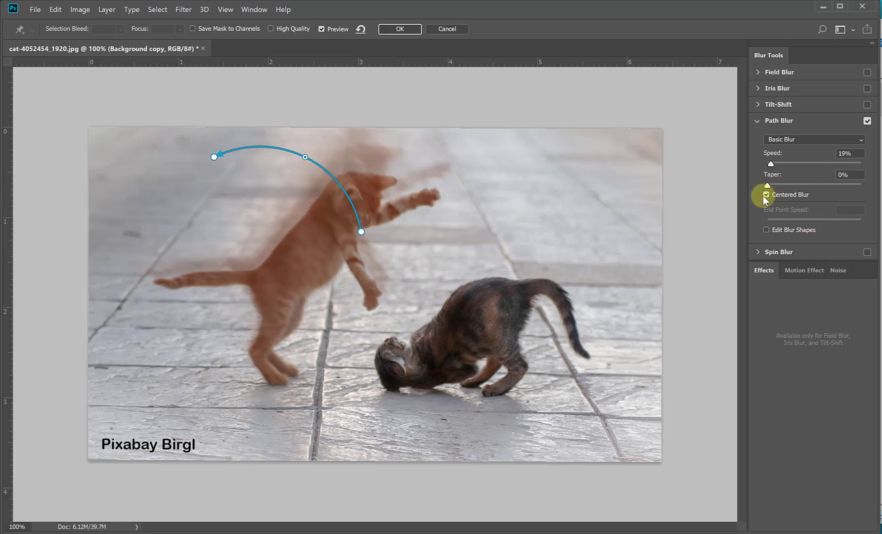
Step: Turn off Centered Blur, set the taper to 6% and the speed to 61%, and apply the Path Blur
{"action": "left_click", "coordinate": [762, 196]}
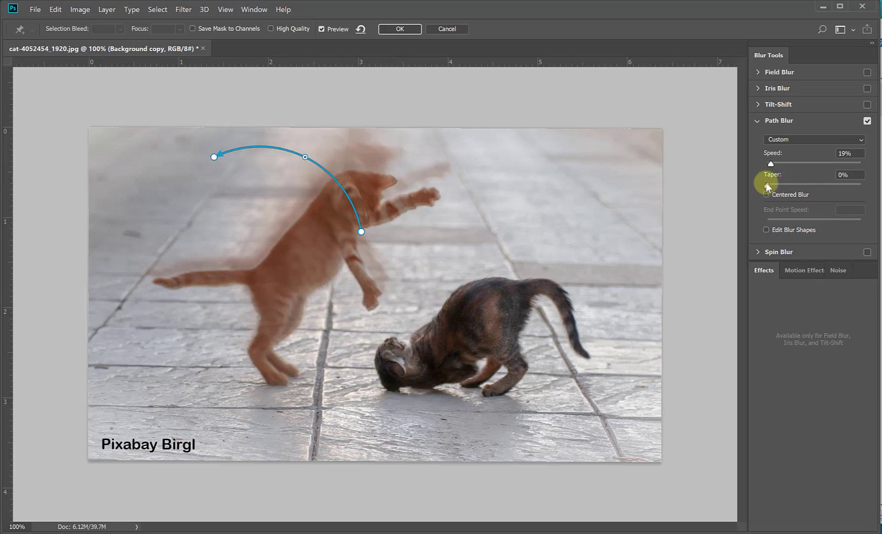
{"action": "left_click_drag", "start_coordinate": [765, 182], "coordinate": [778, 182]}
{"action": "left_click", "coordinate": [778, 162]}
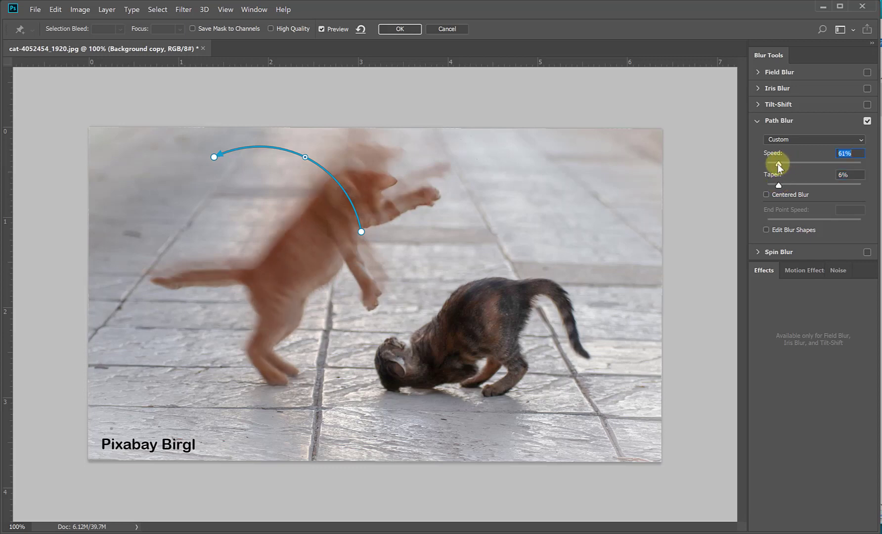
{"action": "left_click", "coordinate": [400, 29]}
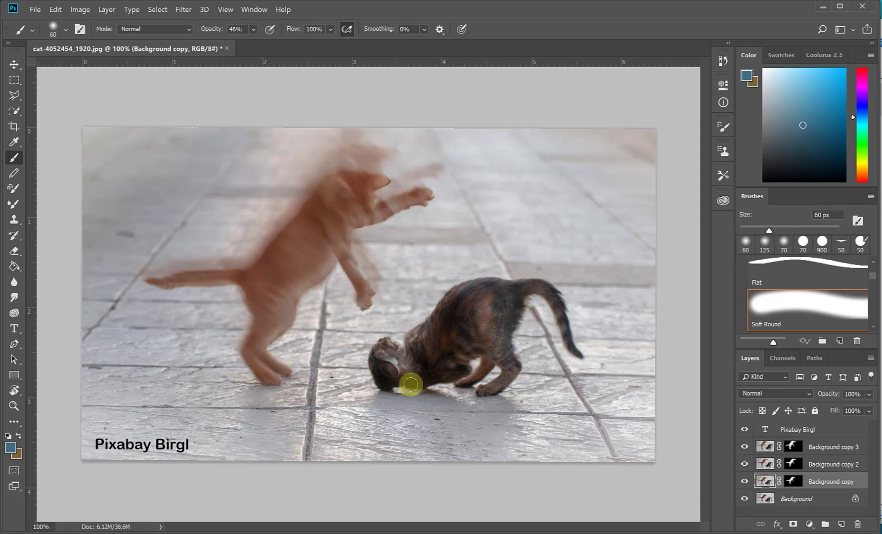
Step: Paint black on Background copy's layer mask with a 125 px soft brush over the kitten's hind legs, tail tip and front paws
{"action": "left_click", "coordinate": [793, 480]}
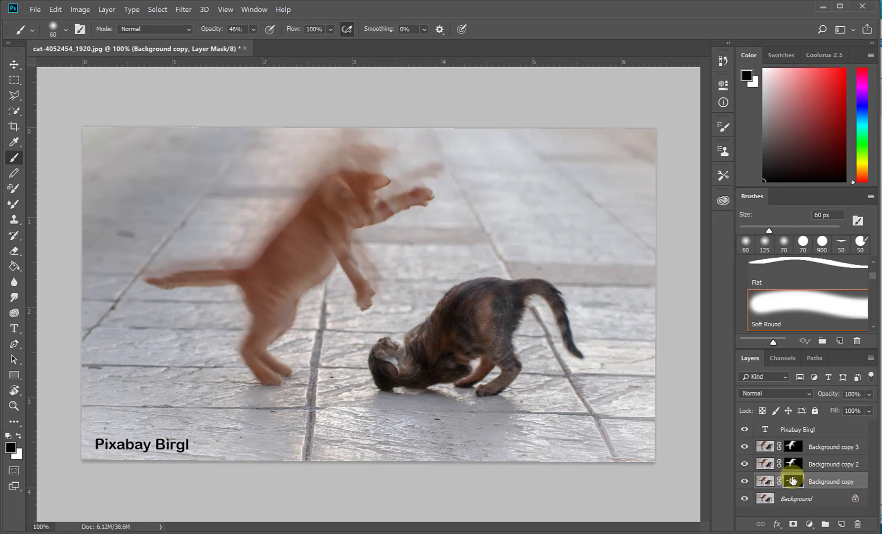
{"action": "left_click", "coordinate": [793, 309]}
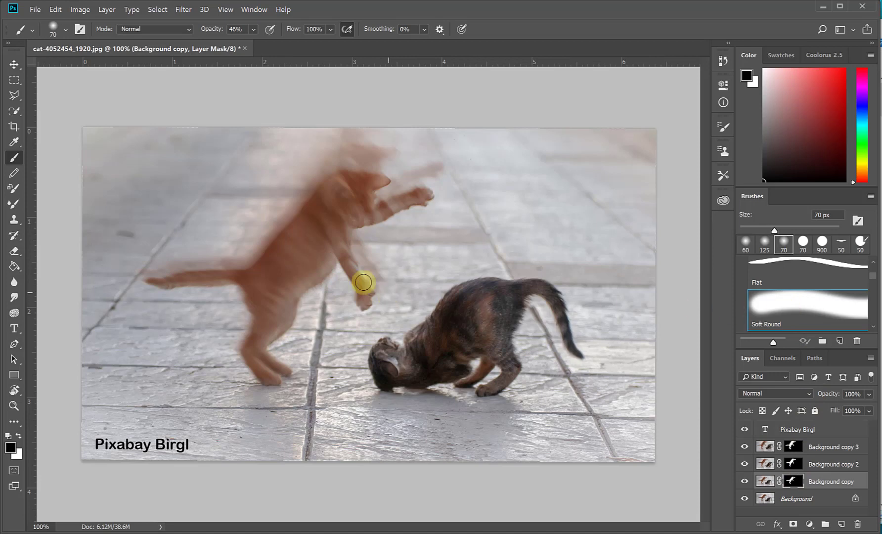
{"action": "key", "text": "bracketright"}
{"action": "key", "text": "bracketright"}
{"action": "key", "text": "bracketright"}
{"action": "key", "text": "bracketright"}
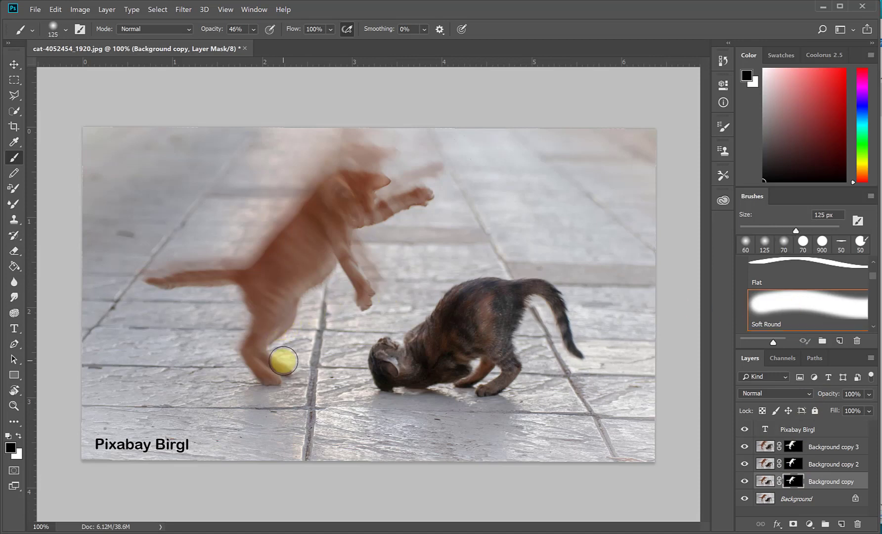
{"action": "mouse_move", "coordinate": [318, 273]}
{"action": "left_mouse_down"}
{"action": "mouse_move", "coordinate": [272, 357]}
{"action": "mouse_move", "coordinate": [326, 269]}
{"action": "mouse_move", "coordinate": [275, 376]}
{"action": "left_mouse_up"}
{"action": "left_click_drag", "start_coordinate": [146, 292], "coordinate": [148, 285]}
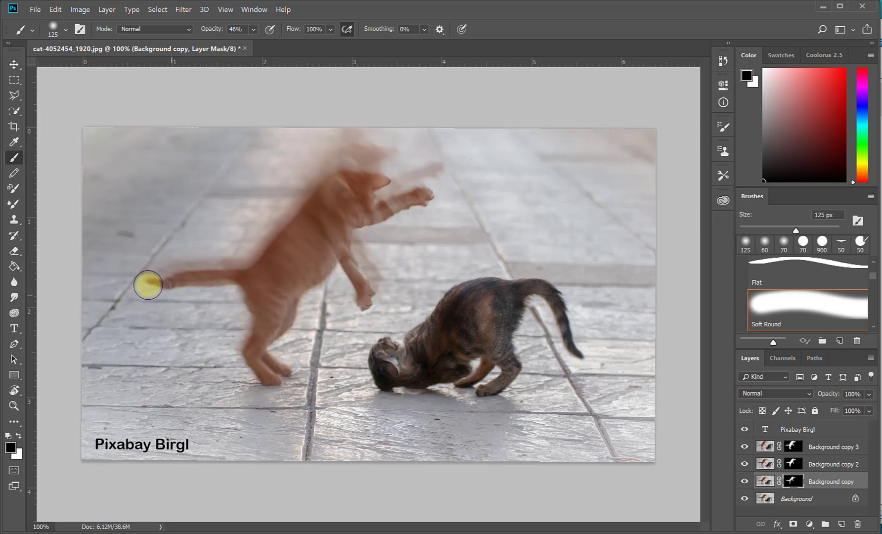
{"action": "mouse_move", "coordinate": [393, 288]}
{"action": "left_mouse_down"}
{"action": "mouse_move", "coordinate": [379, 305]}
{"action": "mouse_move", "coordinate": [378, 282]}
{"action": "left_mouse_up"}
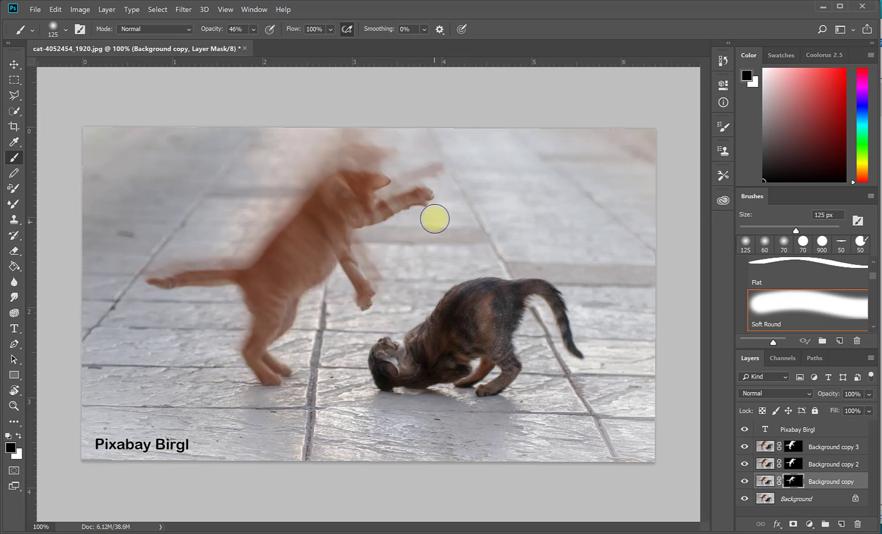
Step: Reduce the brush to 60 px and paint black on the same mask around the kitten's chin and raised foreleg
{"action": "key", "text": "bracketleft"}
{"action": "key", "text": "bracketleft"}
{"action": "key", "text": "bracketleft"}
{"action": "key", "text": "bracketleft"}
{"action": "key", "text": "bracketleft"}
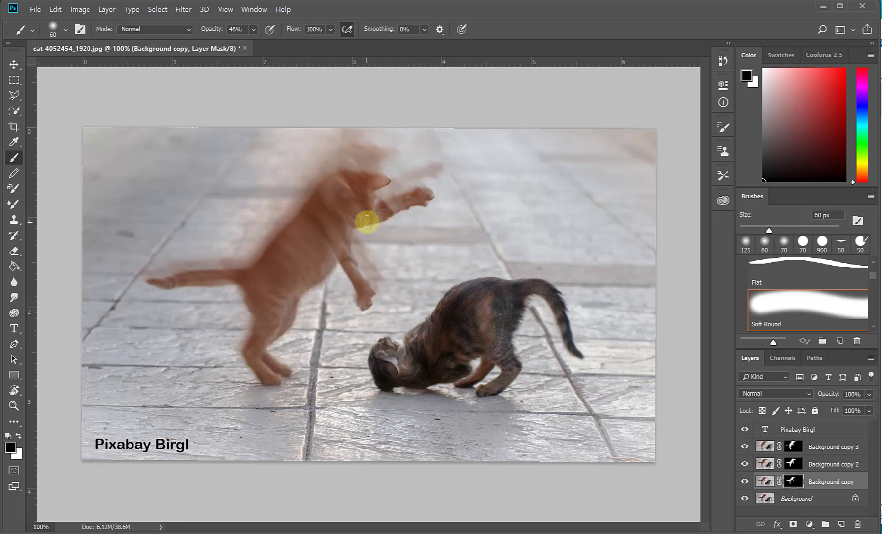
{"action": "left_click_drag", "start_coordinate": [356, 213], "coordinate": [353, 211]}
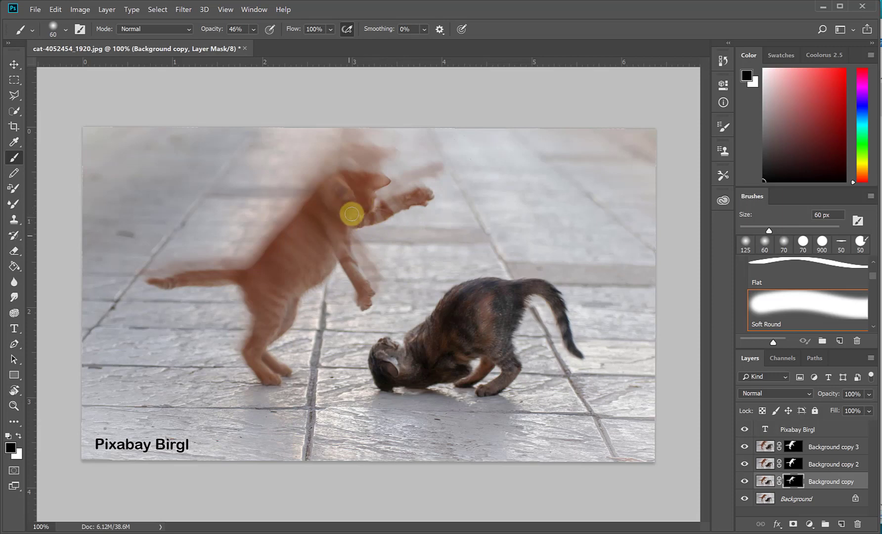